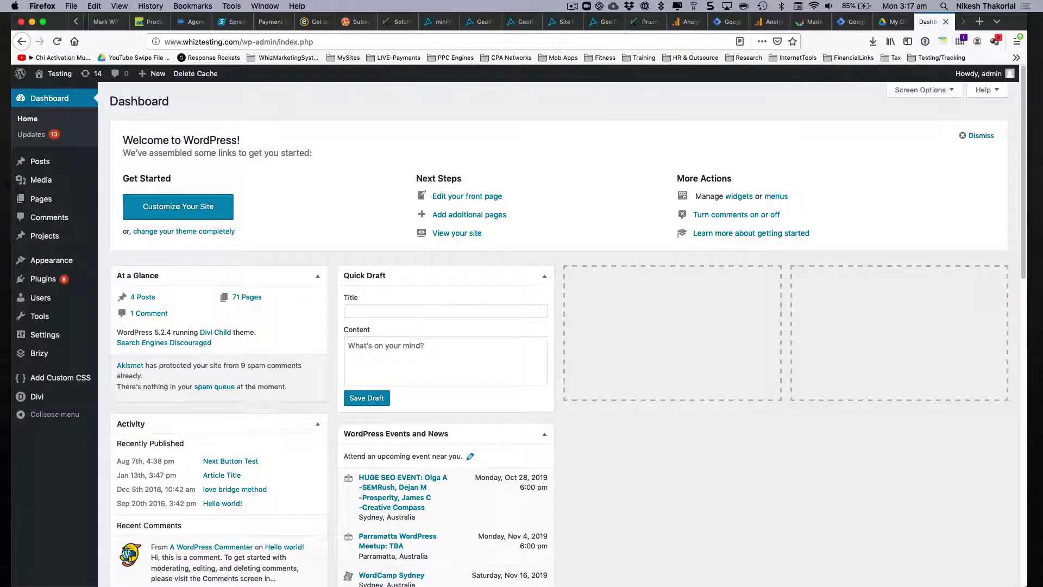
- Start a new WordPress page titled 'GTM Testing - Oct 2019'
mouse_move(56, 205)
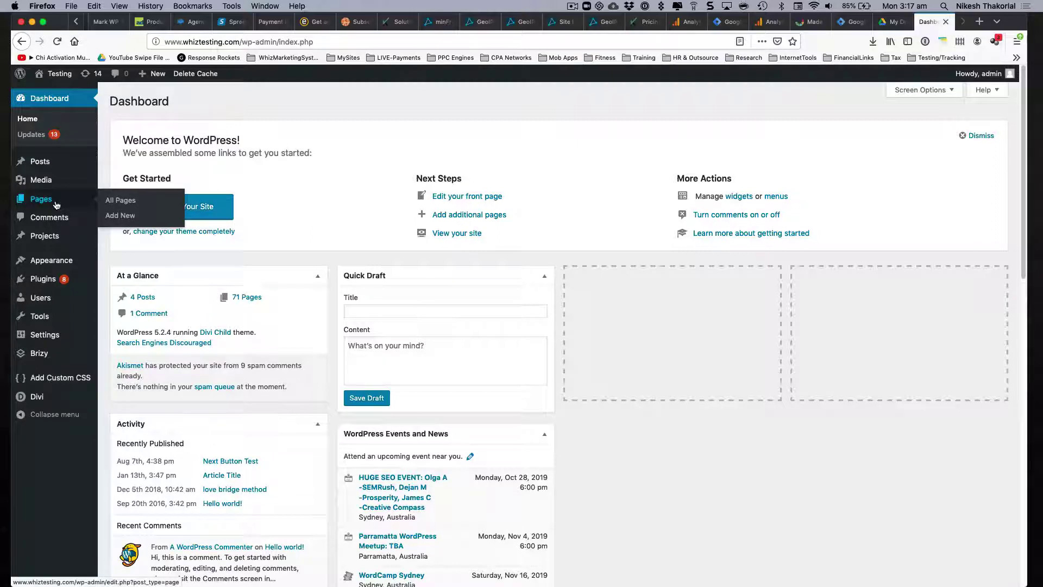
click(114, 216)
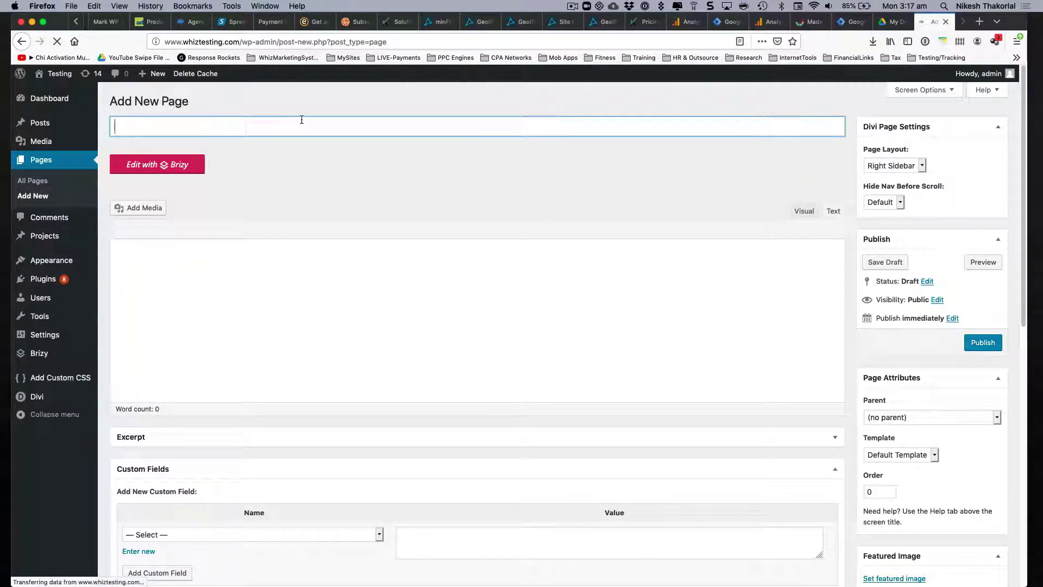
text(GTO)
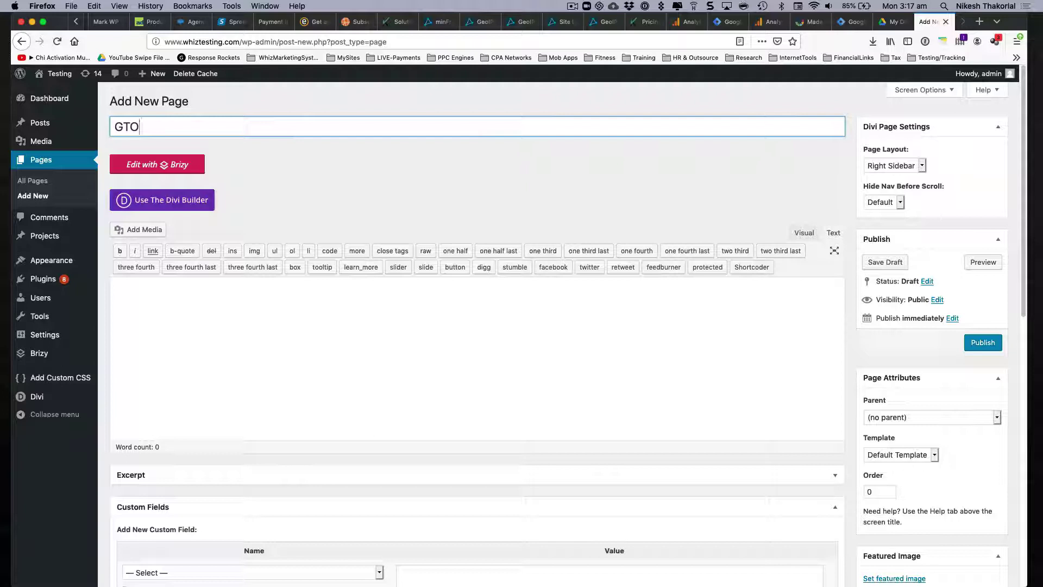
key(BackSpace)
text(M Test)
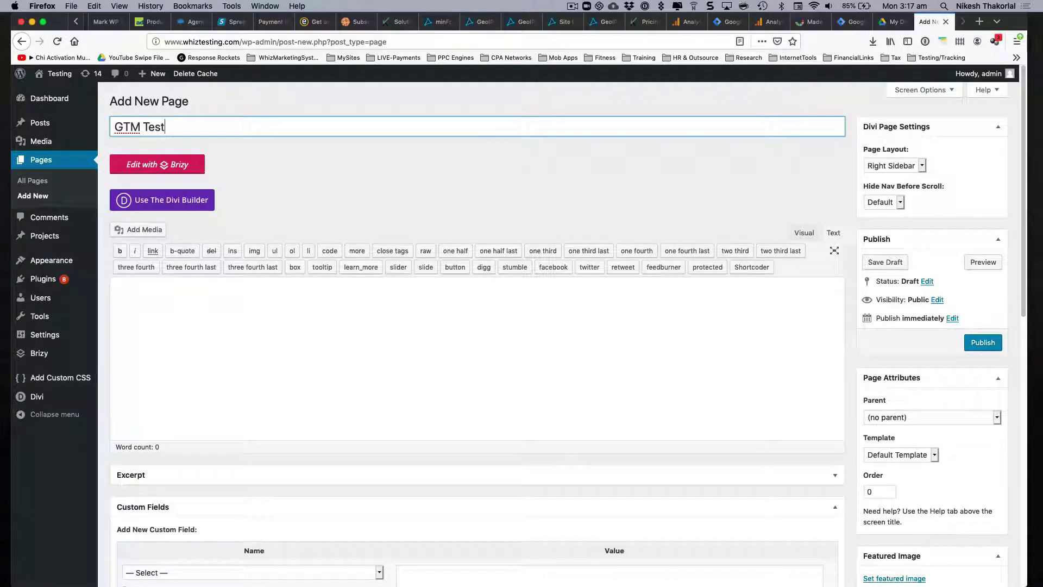
text(ing -)
text(Oct 2019)
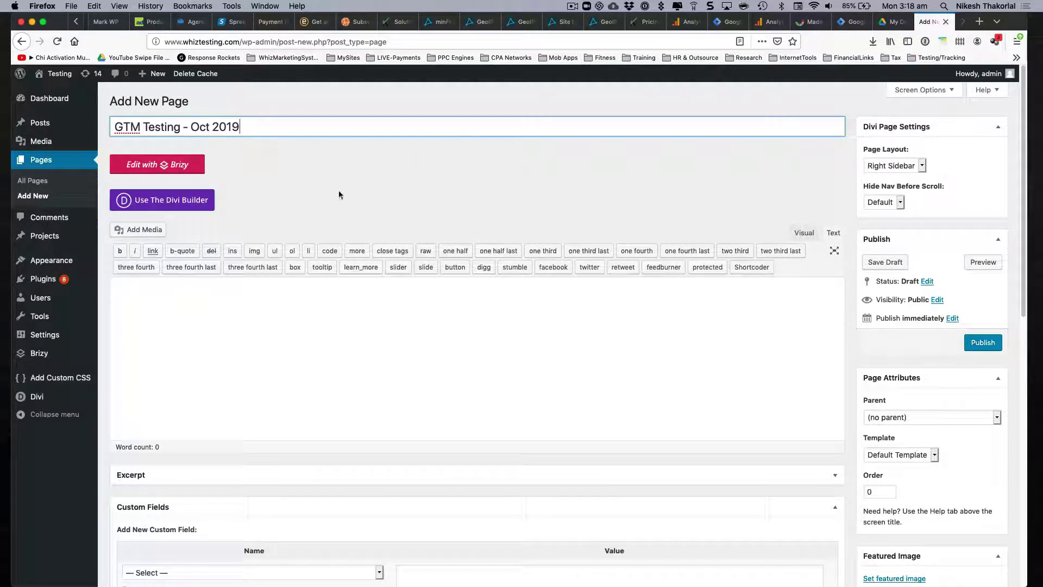
click(342, 197)
- Enable the Divi Builder and give the empty row one full-width column
click(176, 211)
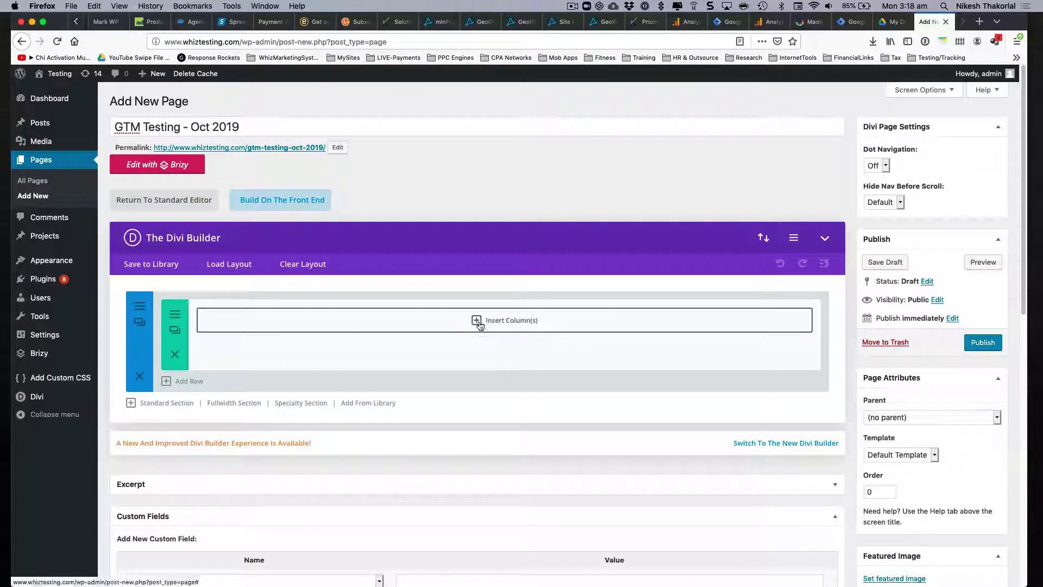
click(489, 331)
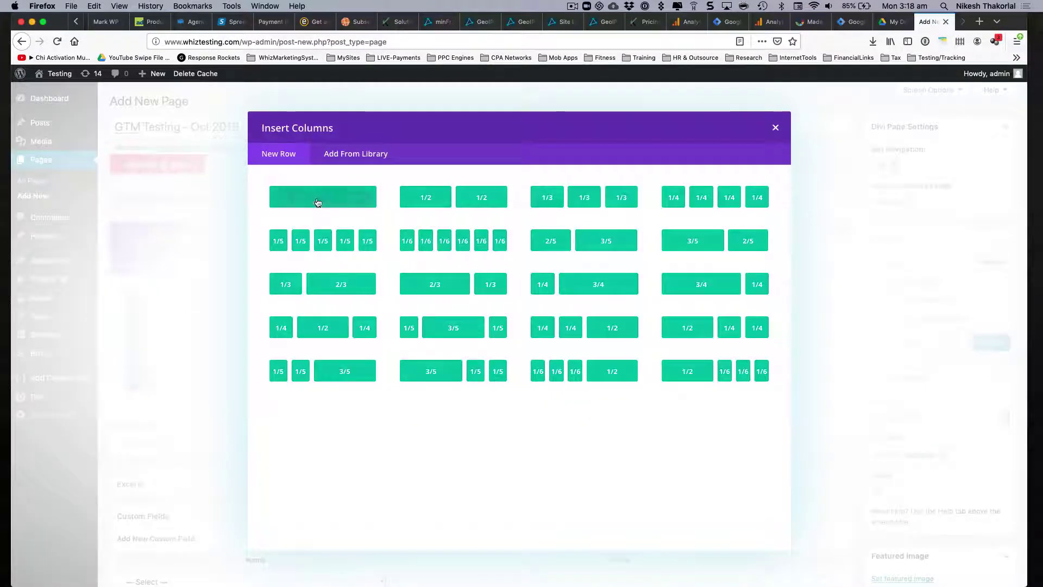
click(318, 202)
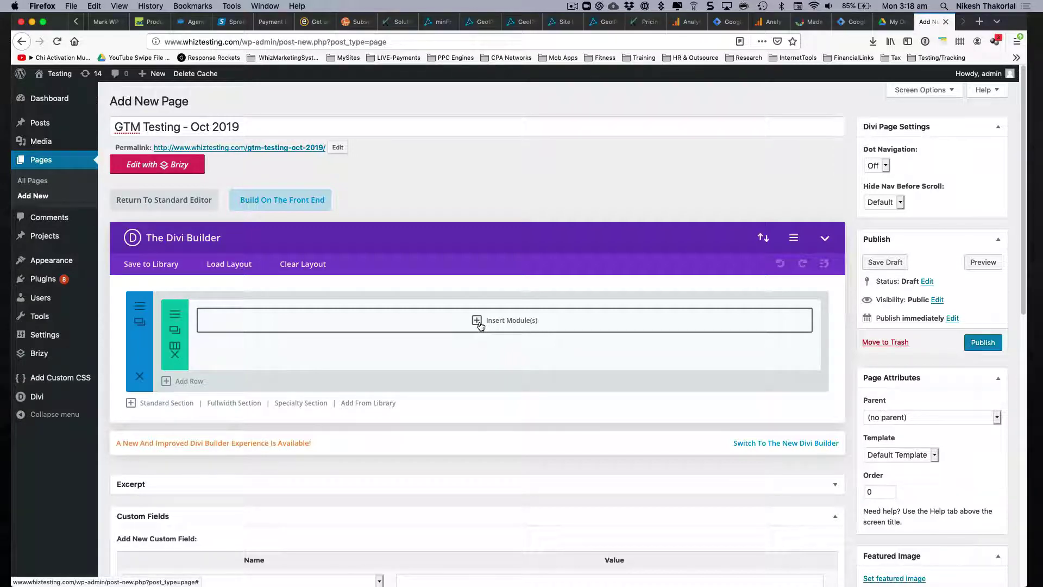
- Add a Code module, then bring up the GA GTM Test embed code in LeadsHook
click(480, 324)
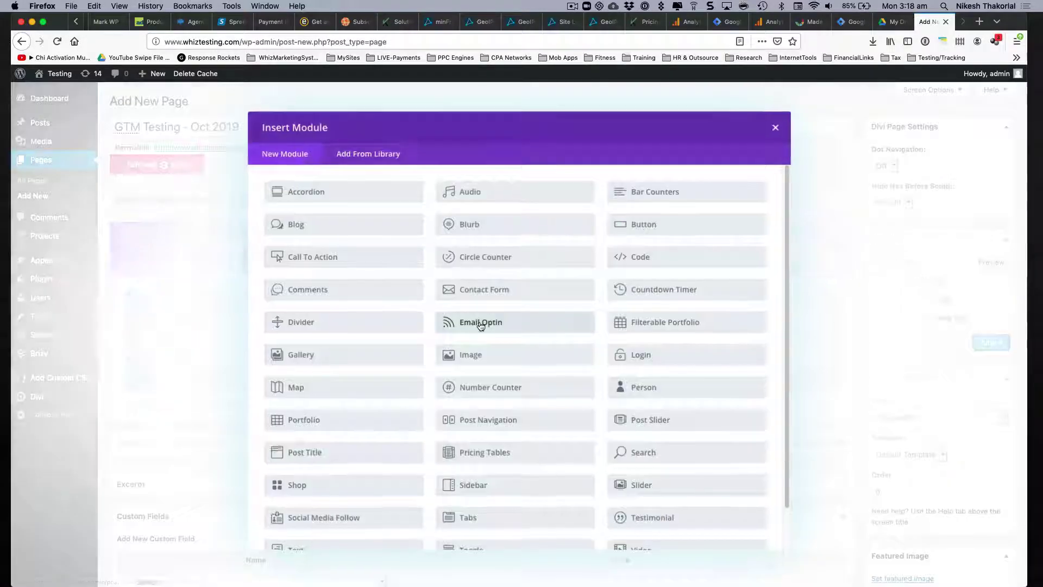
click(623, 259)
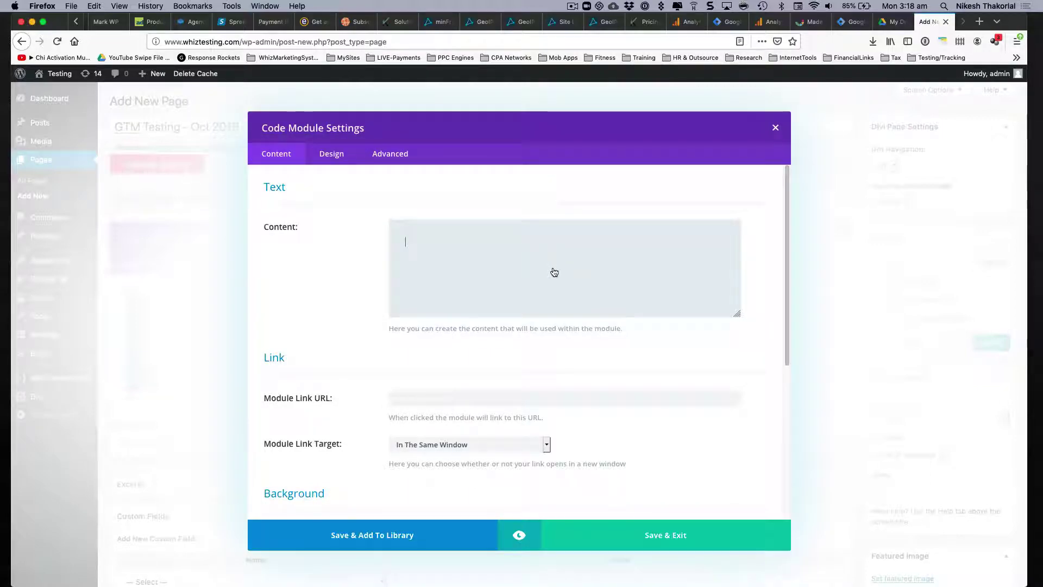
key(super+Tab)
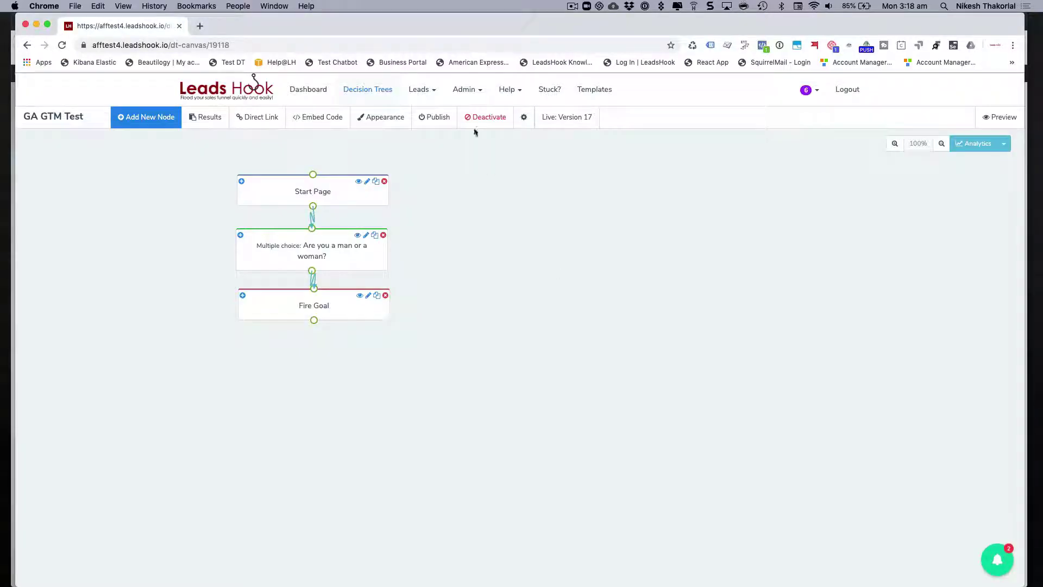
click(318, 118)
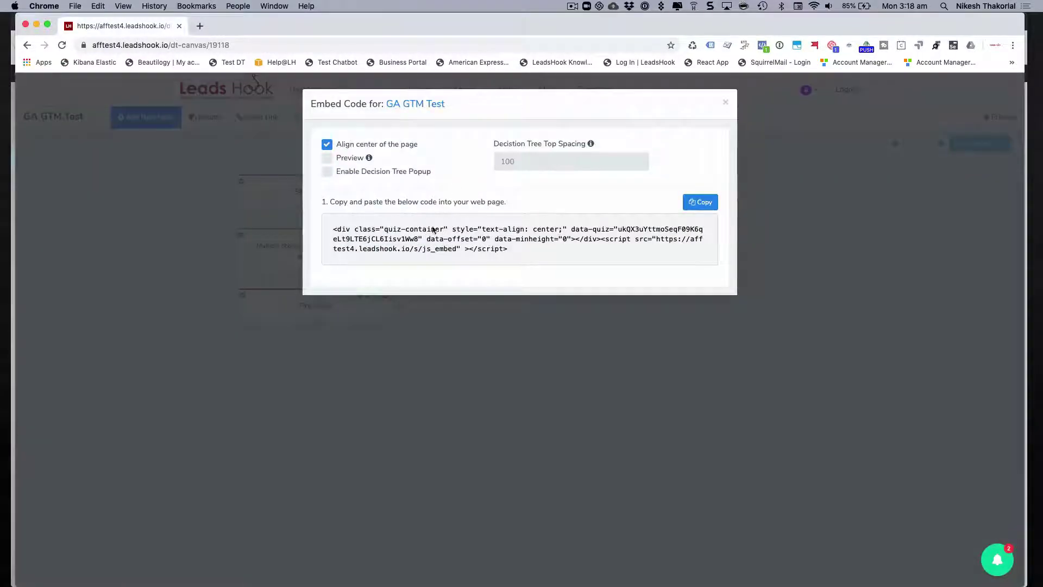
- Copy the LeadsHook embed code, paste it into the Code module, and save it
click(700, 202)
key(super+Tab)
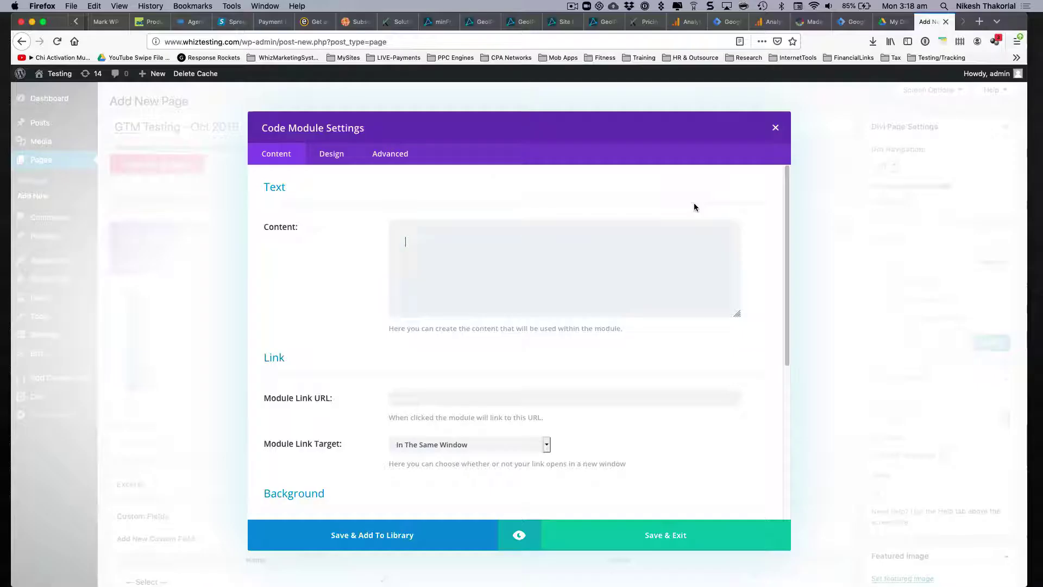
click(406, 261)
key(super+v)
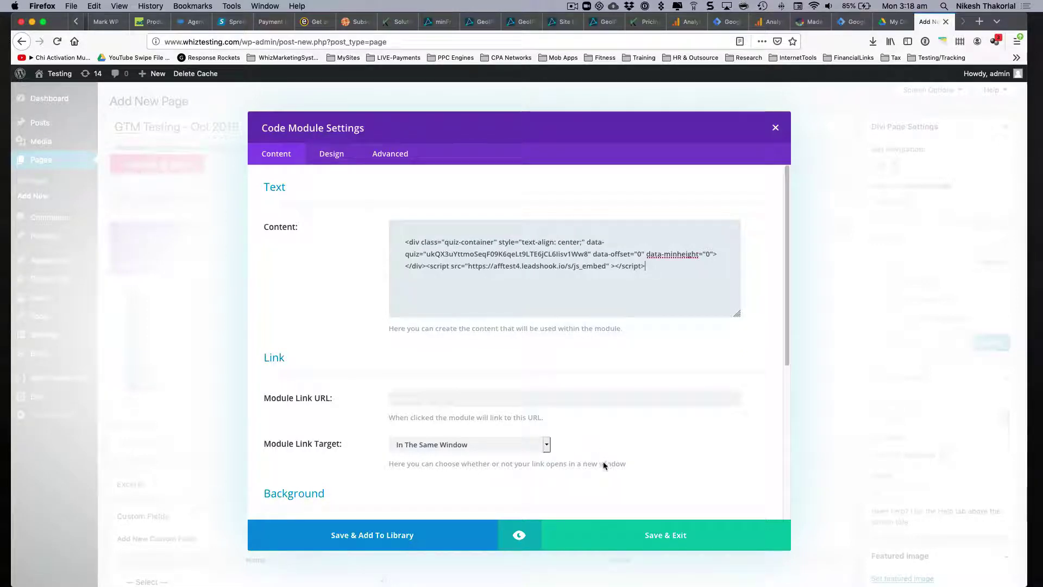
click(660, 537)
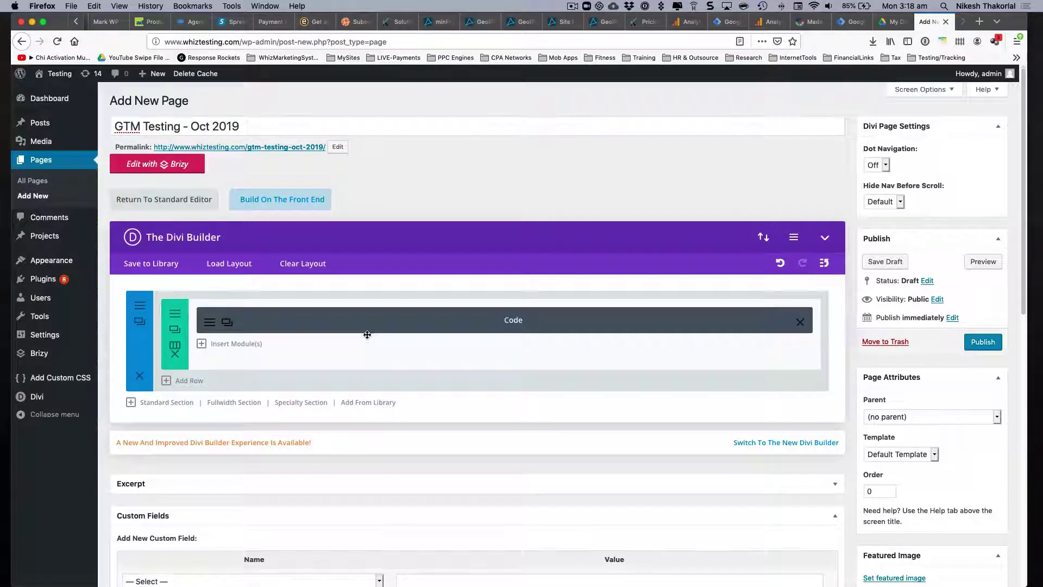
scroll(367, 334, down, 1)
scroll(367, 334, up, 1)
scroll(368, 335, down, 1)
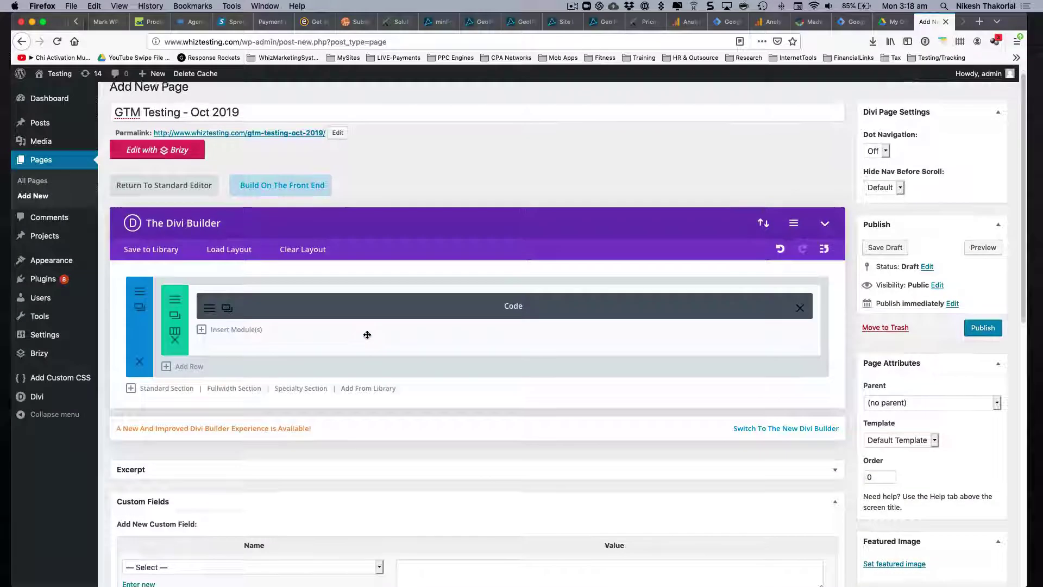
scroll(367, 335, down, 1)
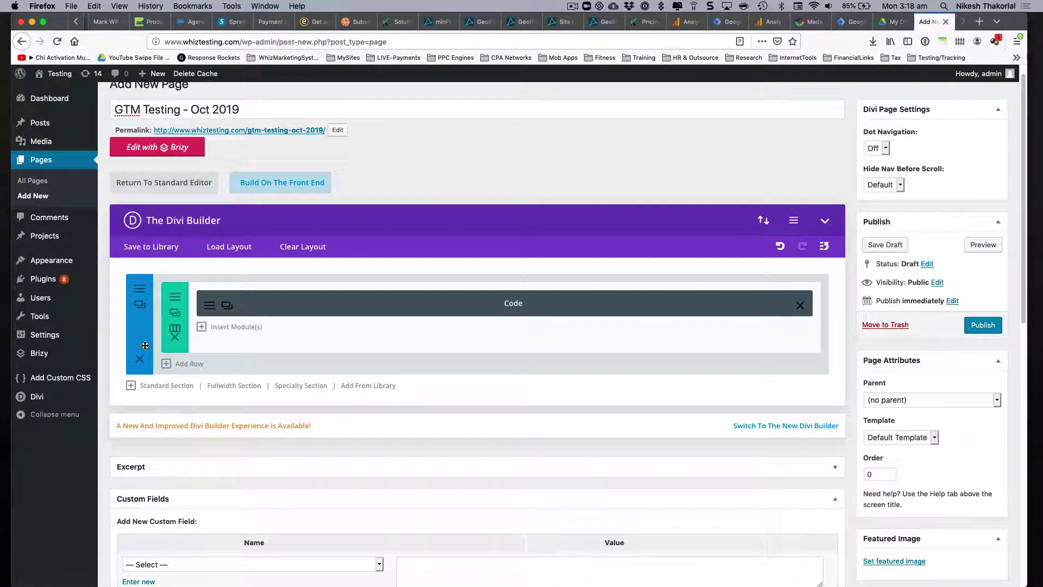
- Add a 3/5 + 2/5 row whose right column holds a Code module with the pasted embed code
click(167, 363)
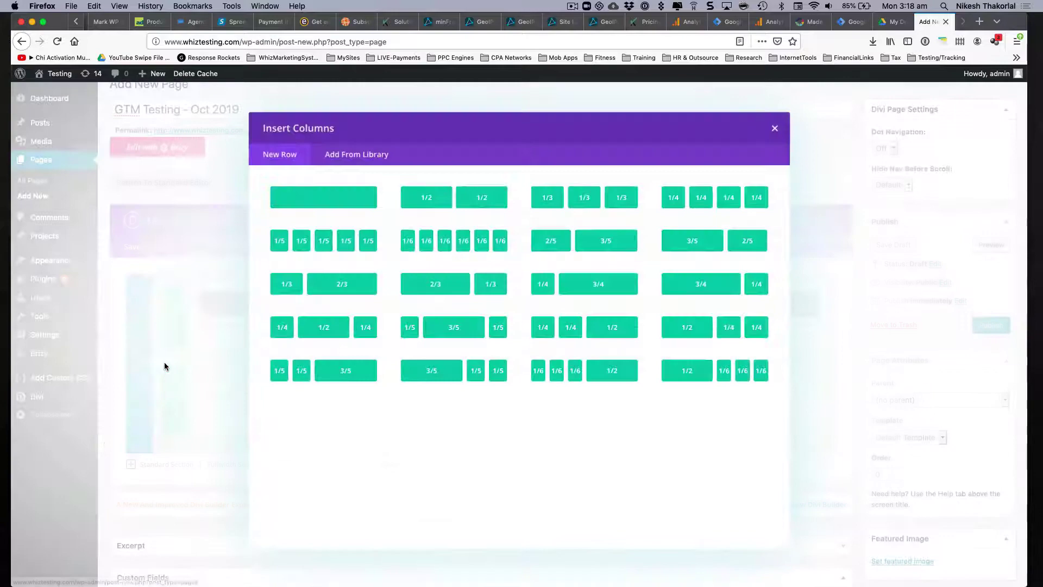
click(762, 246)
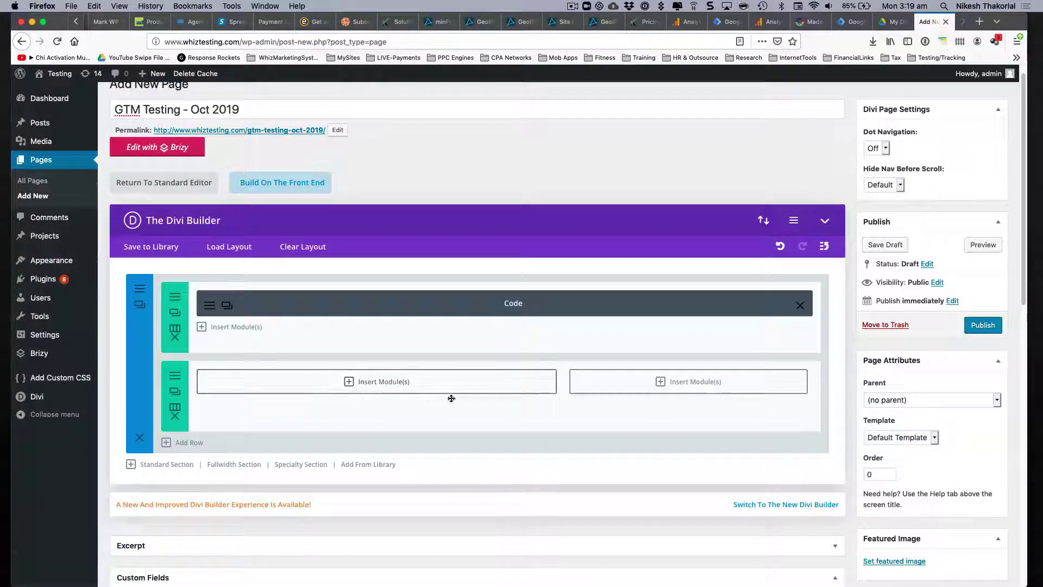
click(679, 385)
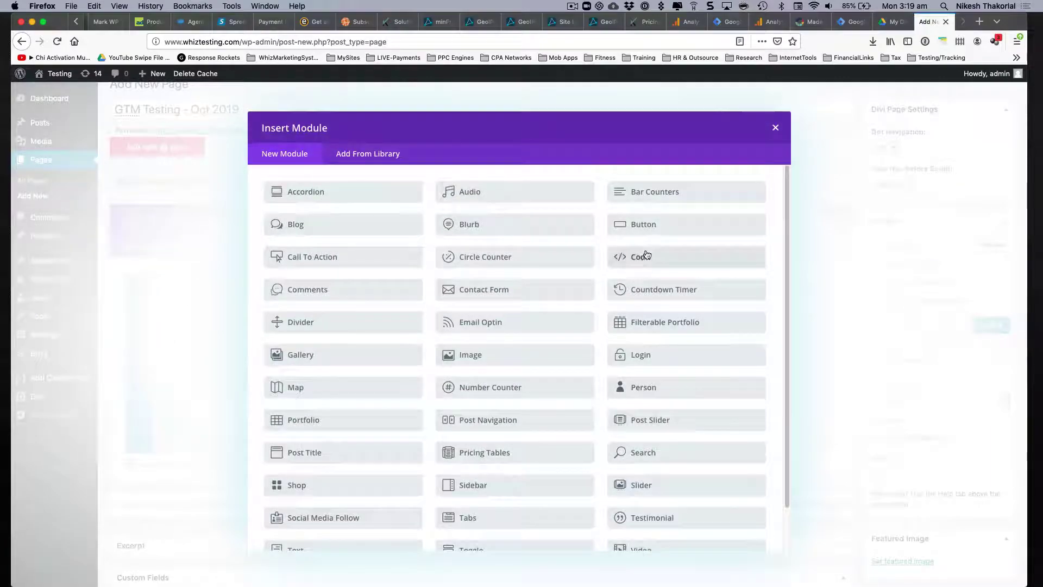
click(644, 257)
click(495, 272)
key(super+v)
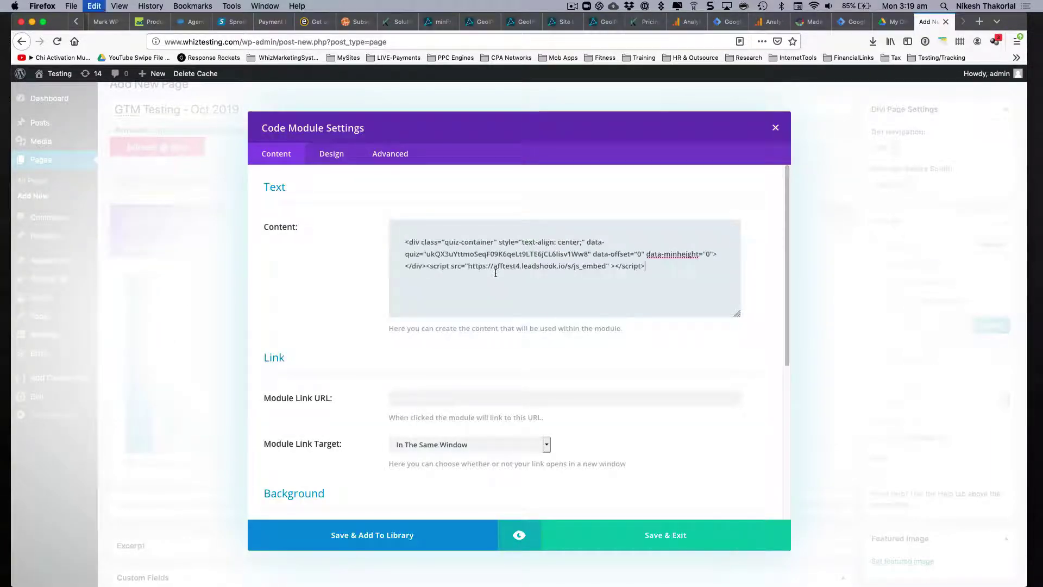
click(637, 536)
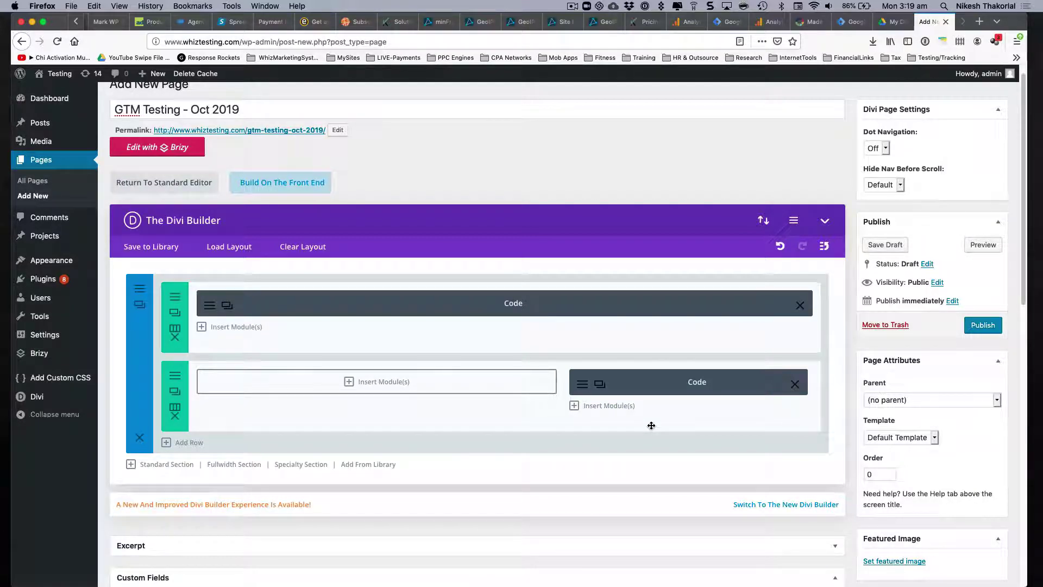
- Delete the second row and publish the GTM Testing page
click(175, 415)
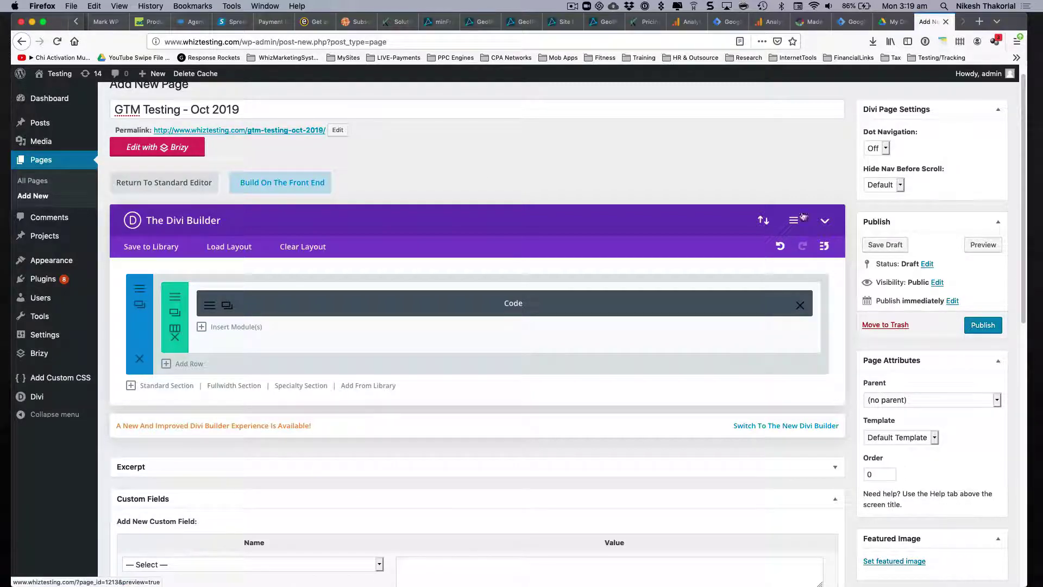
click(992, 325)
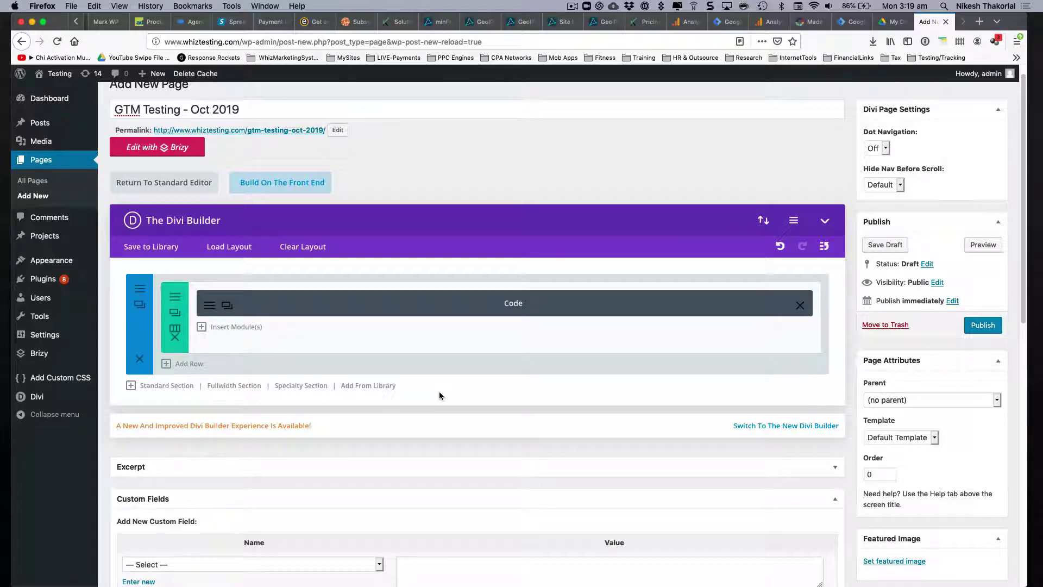
click(986, 328)
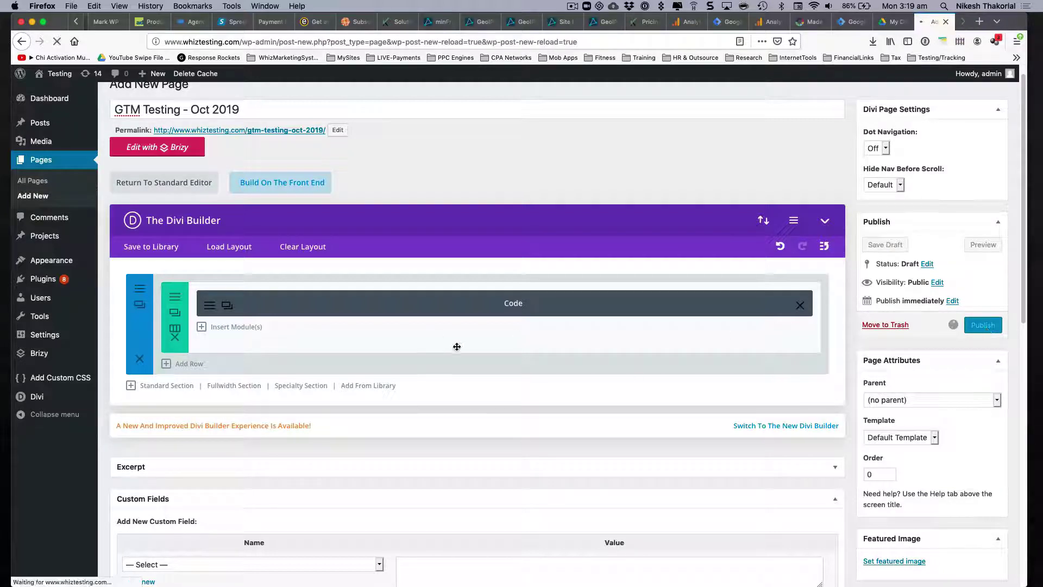
- Copy the page's permalink and bring it over to Chrome
mouse_move(48, 335)
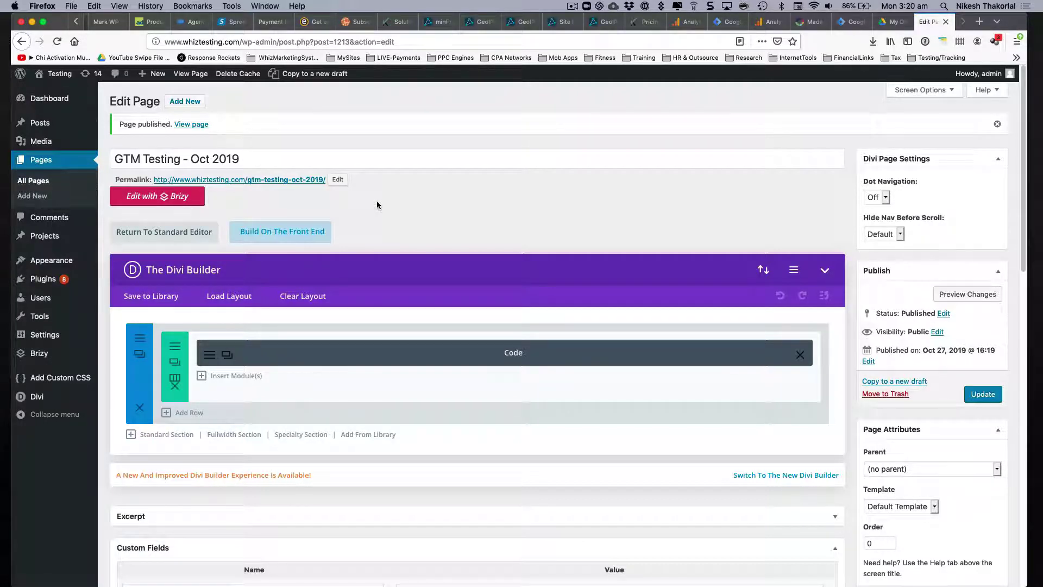
right_click(307, 179)
click(351, 263)
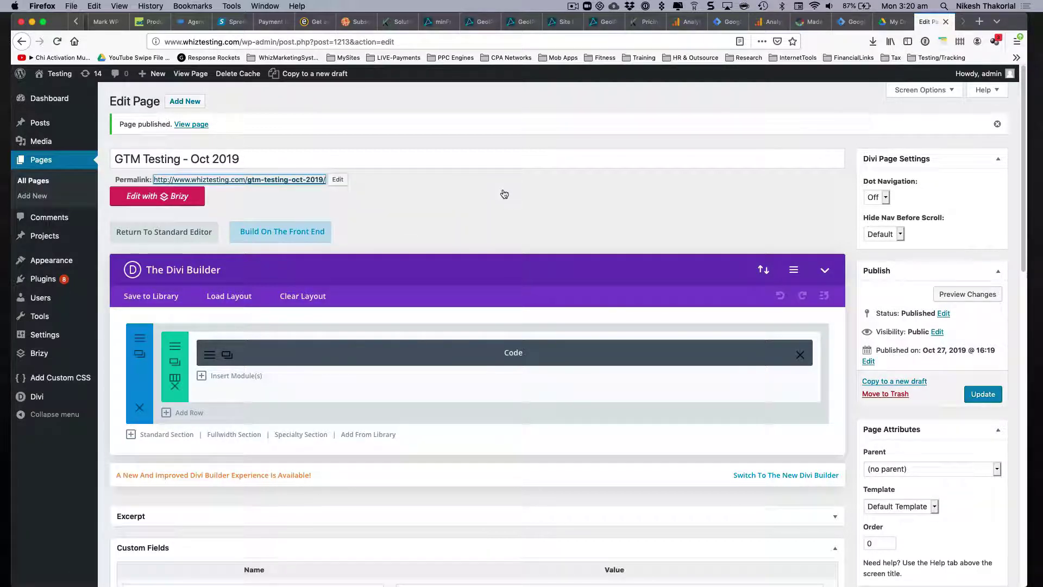
key(super+Tab)
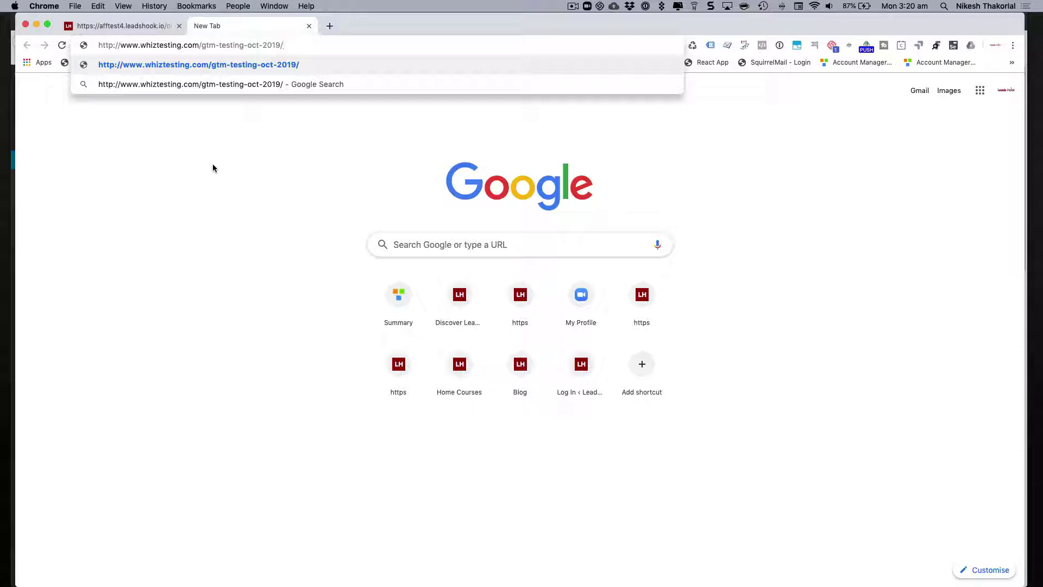
- Open Chrome's JavaScript console without loading the pasted permalink
key(Return)
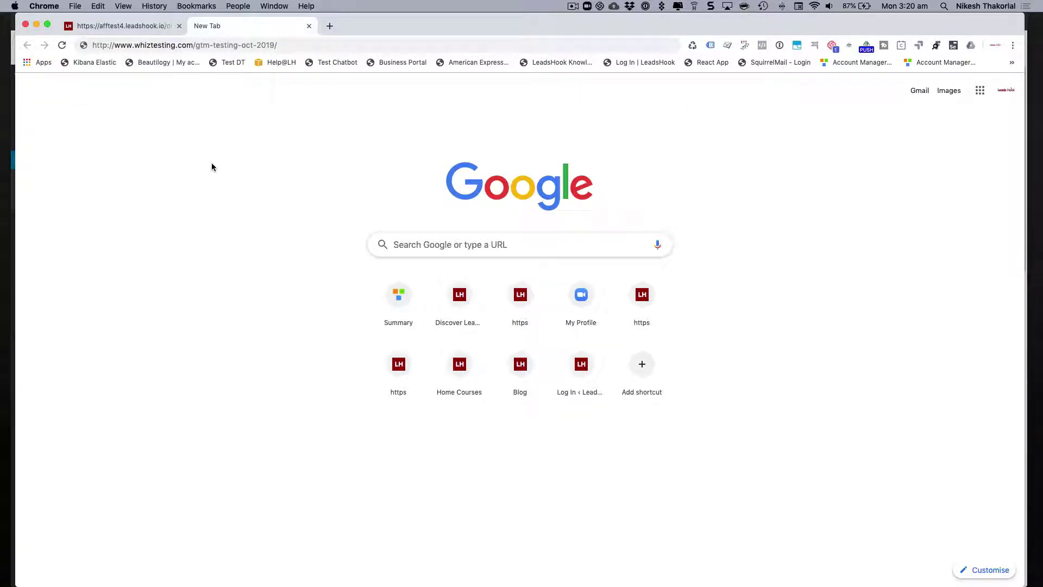
click(124, 6)
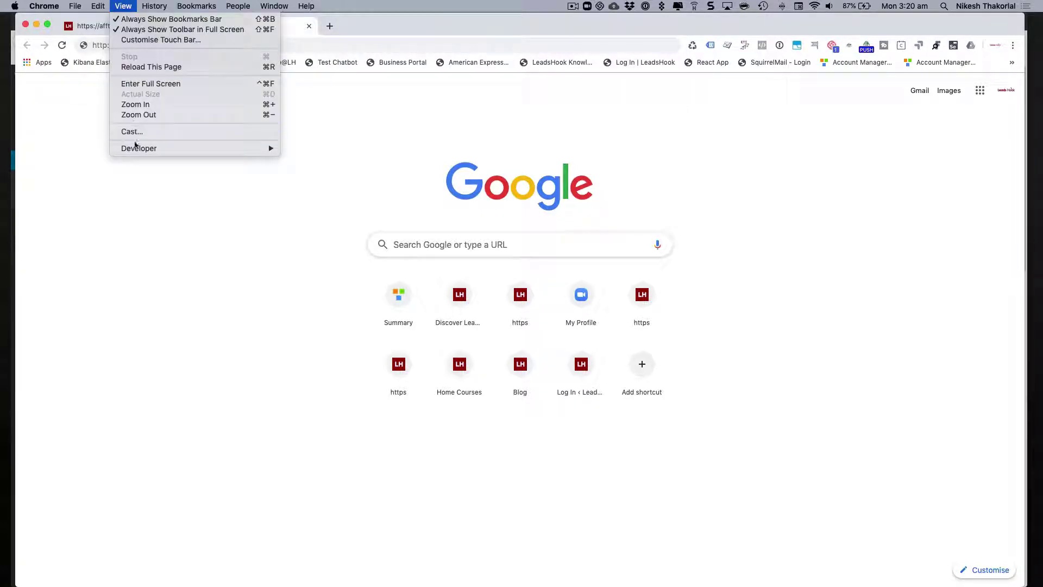
mouse_move(137, 149)
click(390, 179)
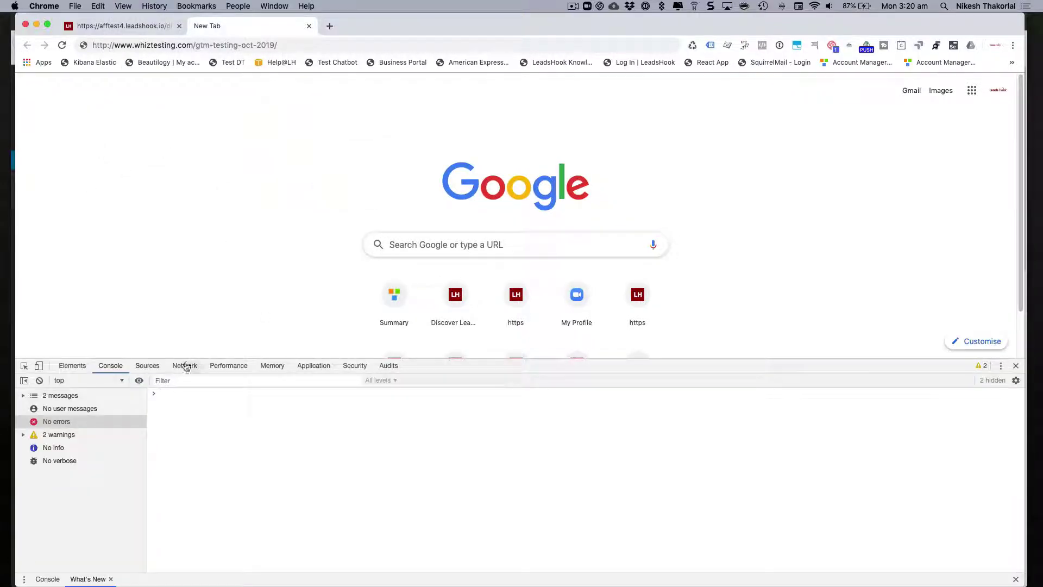
- Settle DevTools on the Sources panel and ready the test page address for loading
click(185, 365)
click(147, 366)
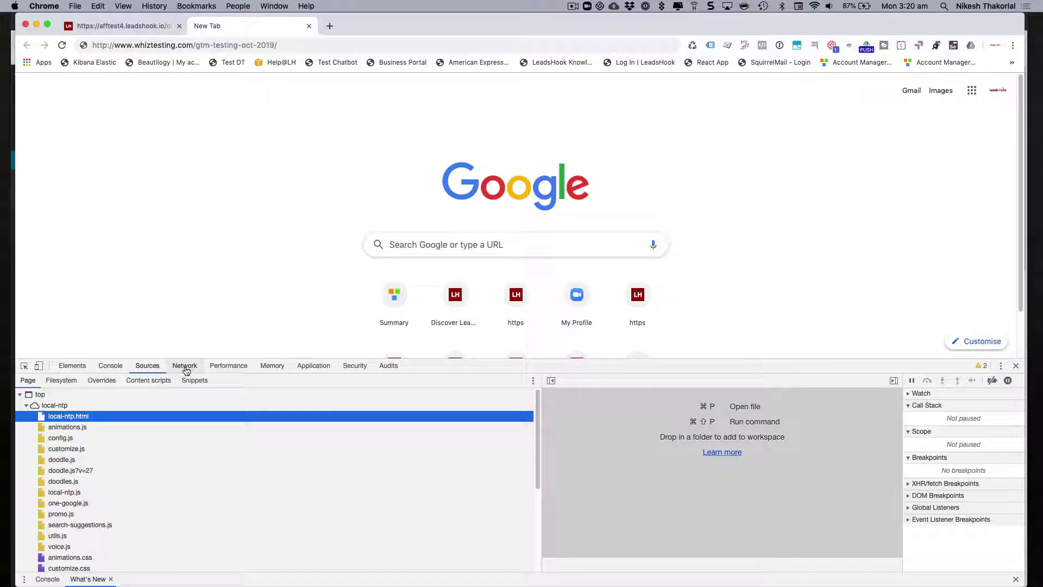
click(185, 365)
click(147, 366)
click(295, 45)
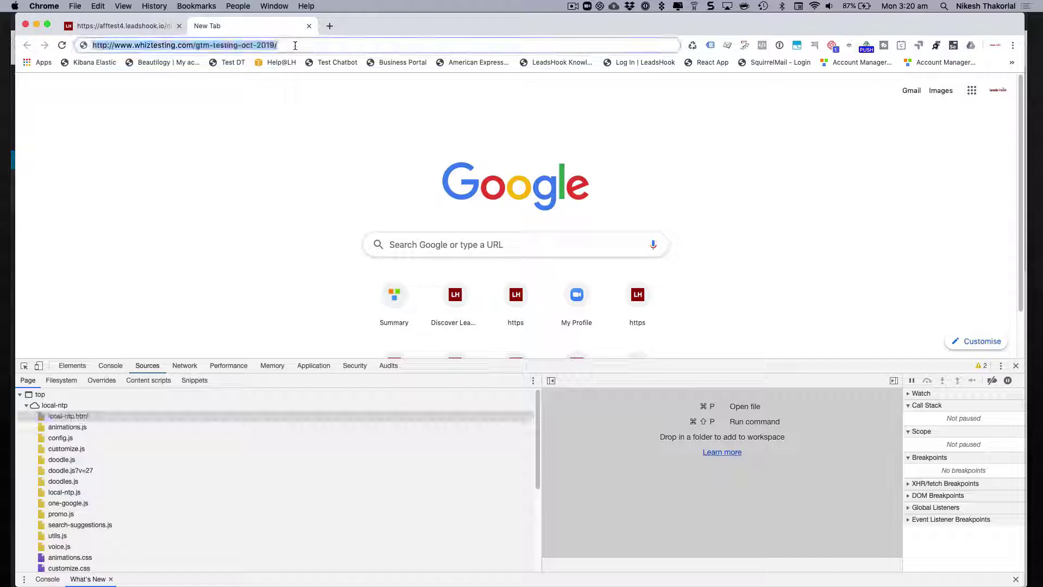
click(295, 45)
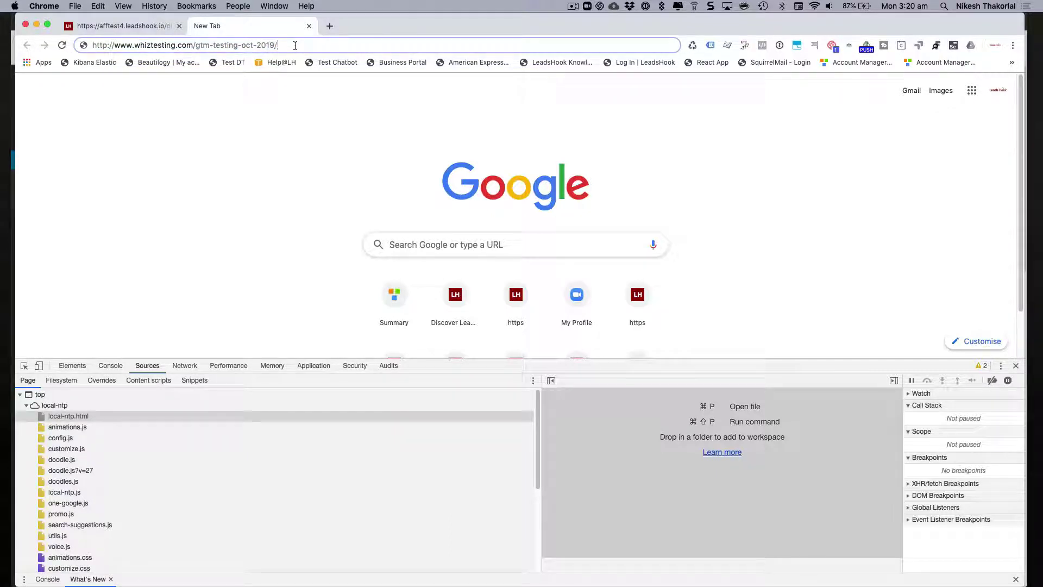
- Load the test page, enlarge DevTools, and collapse the gtm-testing-oct-2019 folder in Sources
key(Return)
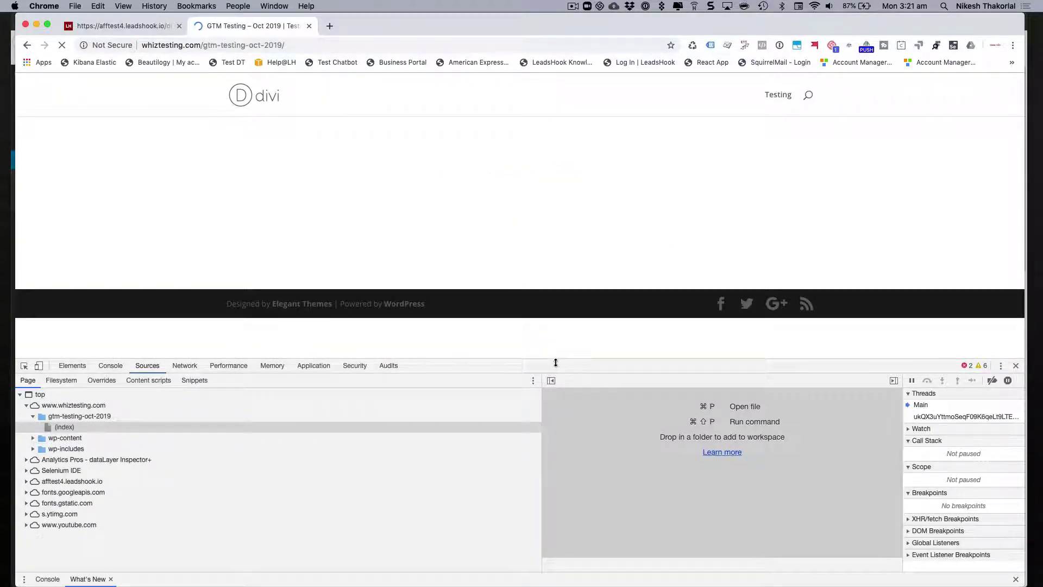
drag(554, 361, 572, 170)
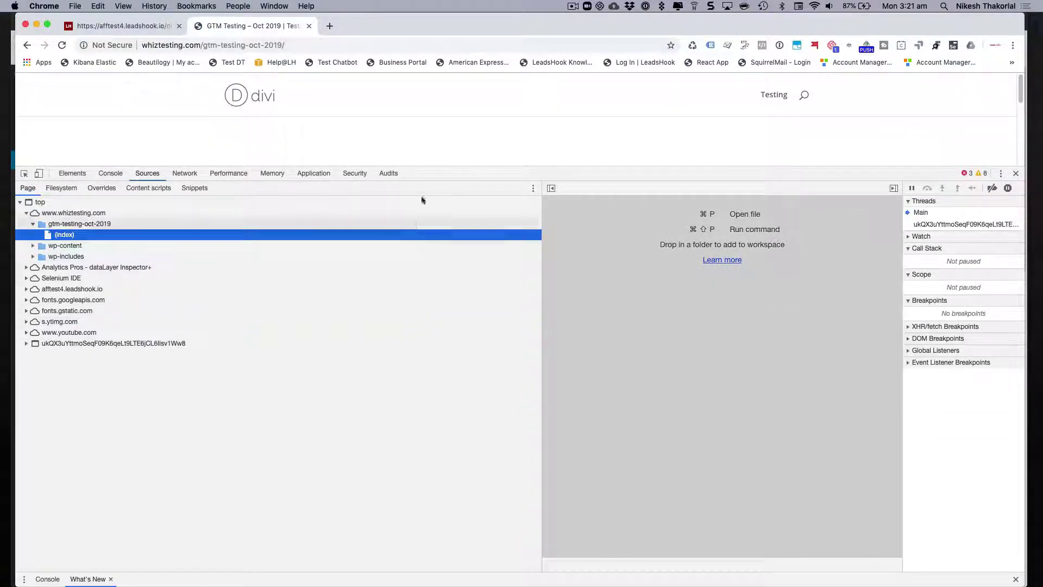
scroll(395, 122, down, 5)
scroll(395, 124, down, 1)
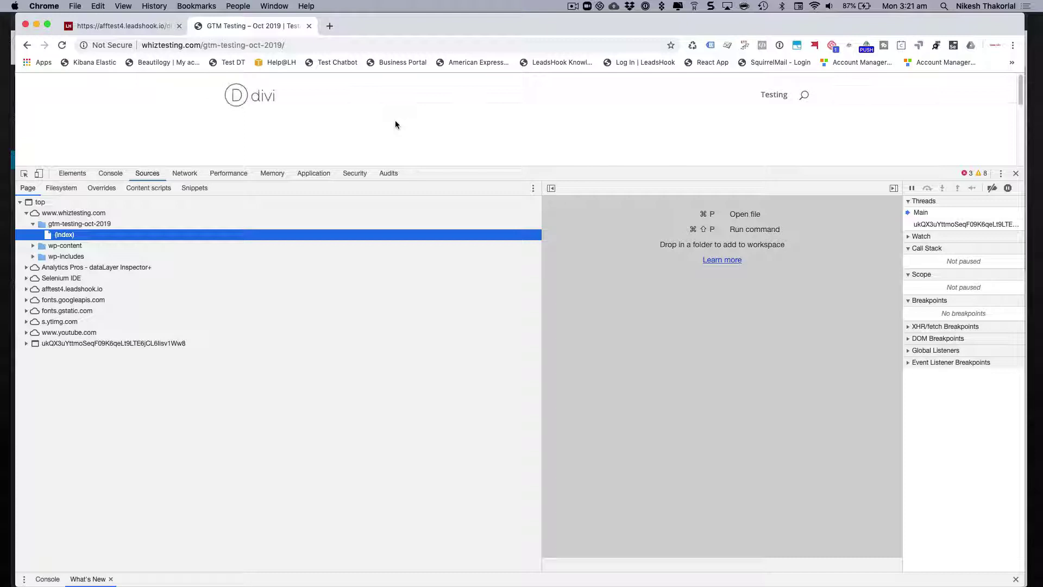
scroll(396, 129, up, 2)
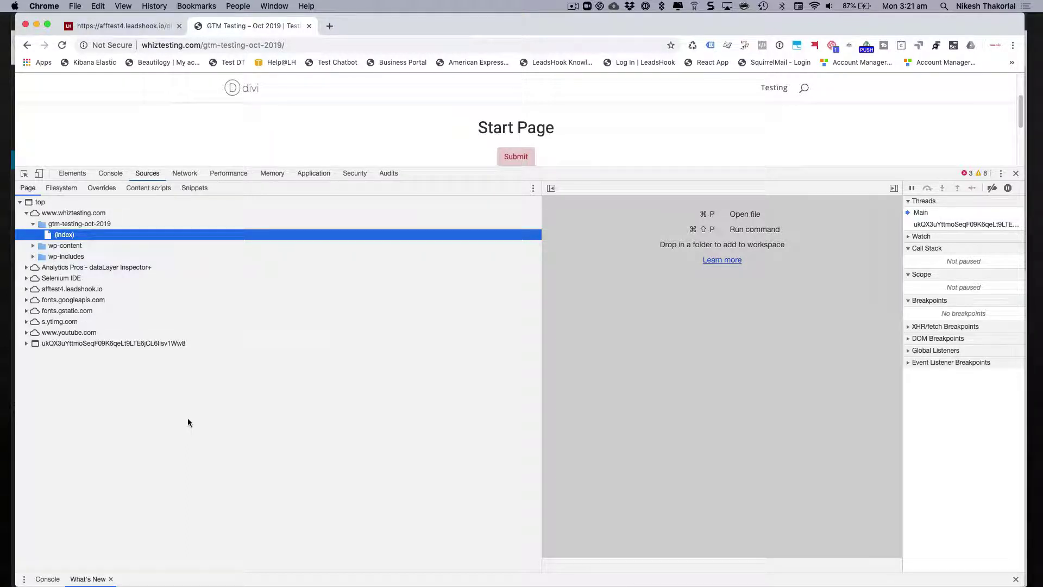
click(31, 226)
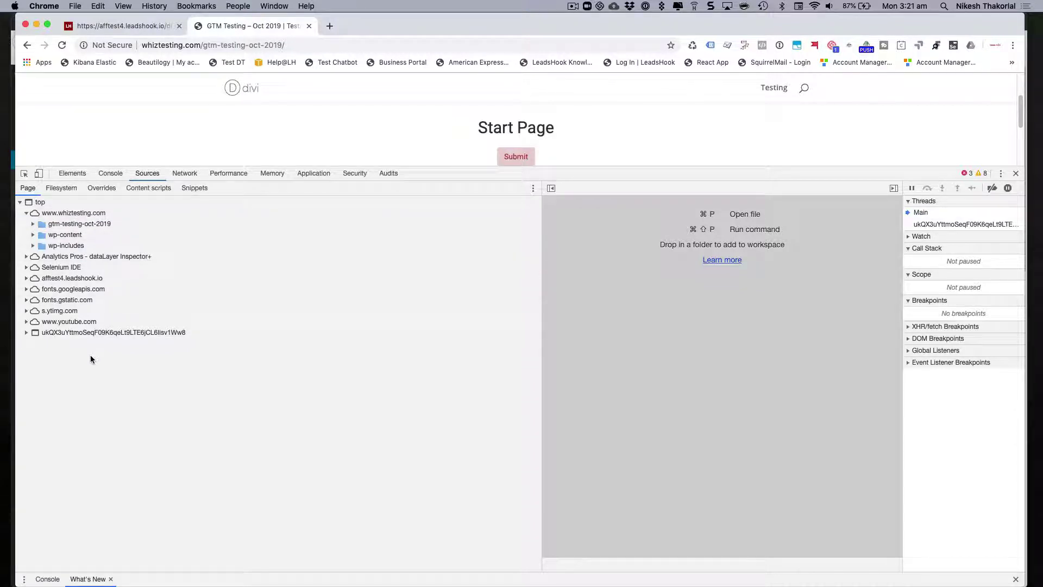
- Reload the page, inspect the embedded frame's domains and console, then return to Firefox
click(61, 45)
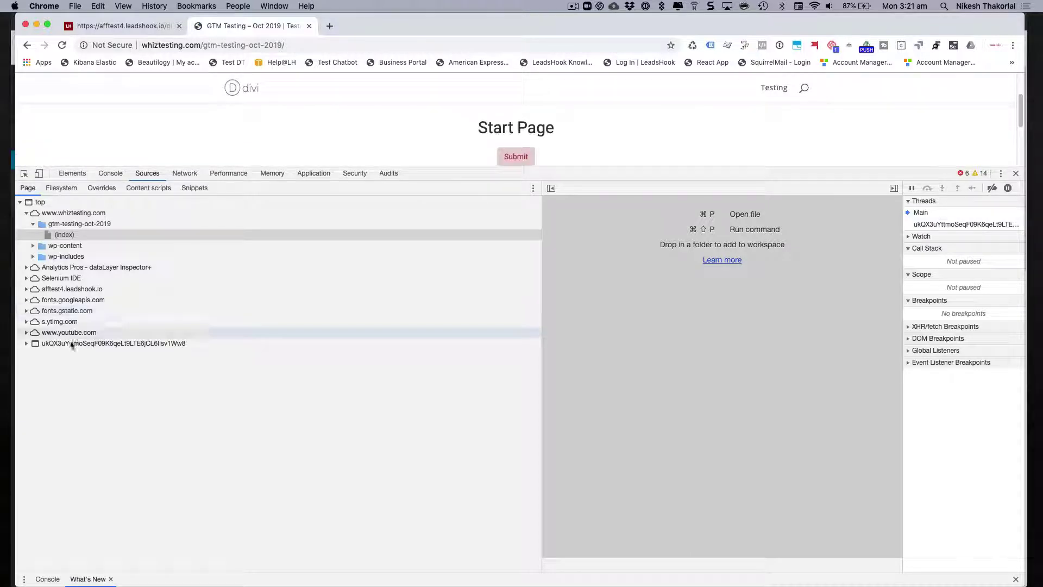
click(26, 343)
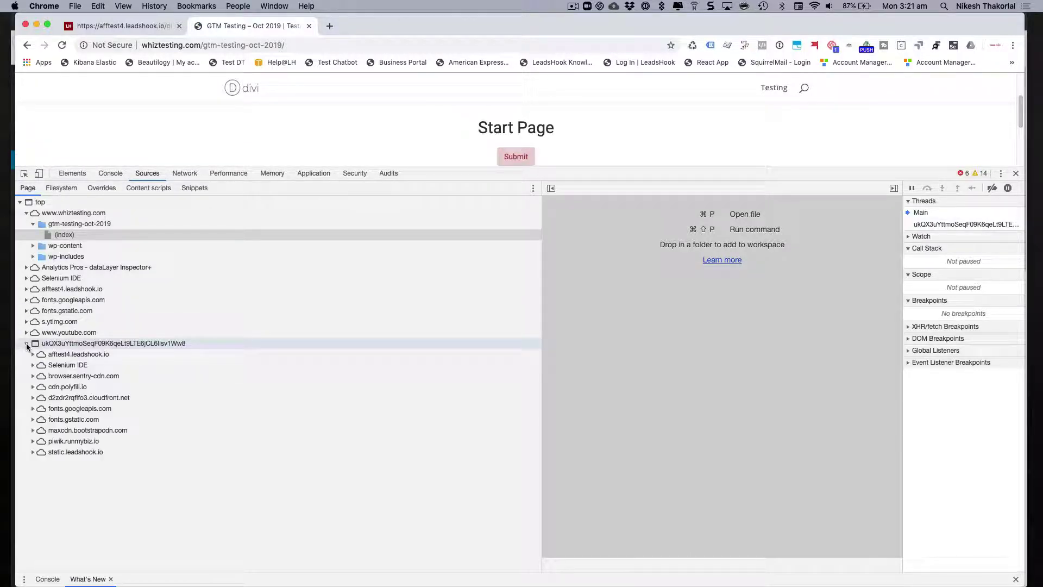
click(26, 343)
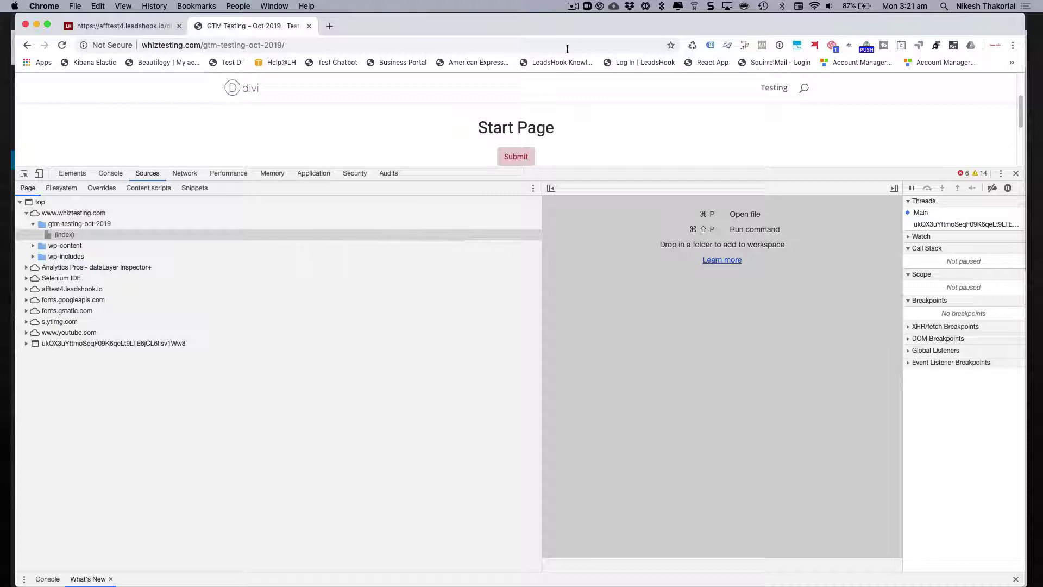
click(573, 5)
click(587, 40)
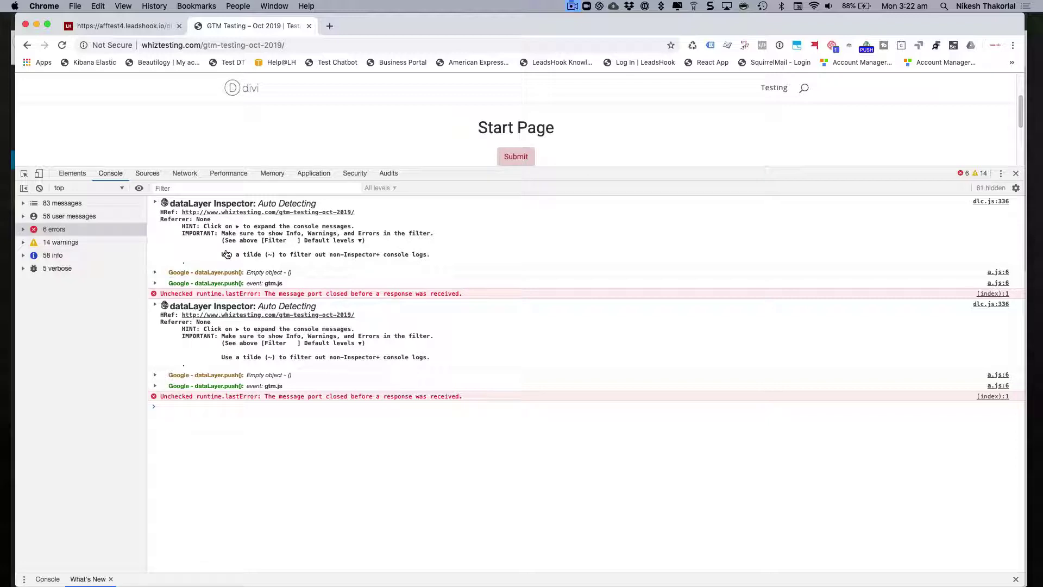
key(super+Tab)
- Close Tag Manager's install code dialog and begin submitting the workspace changes
click(730, 23)
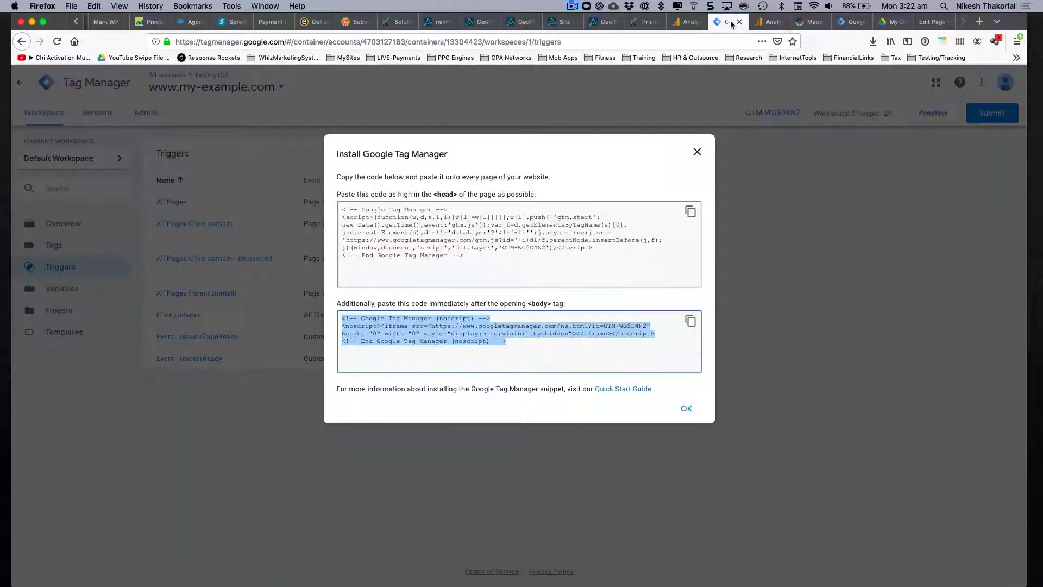
click(826, 169)
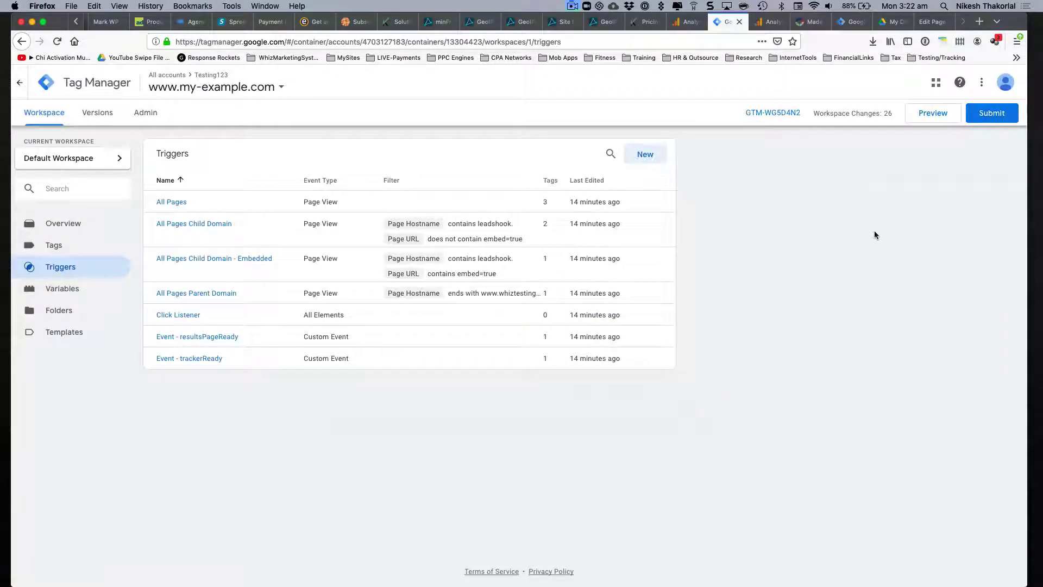
click(992, 114)
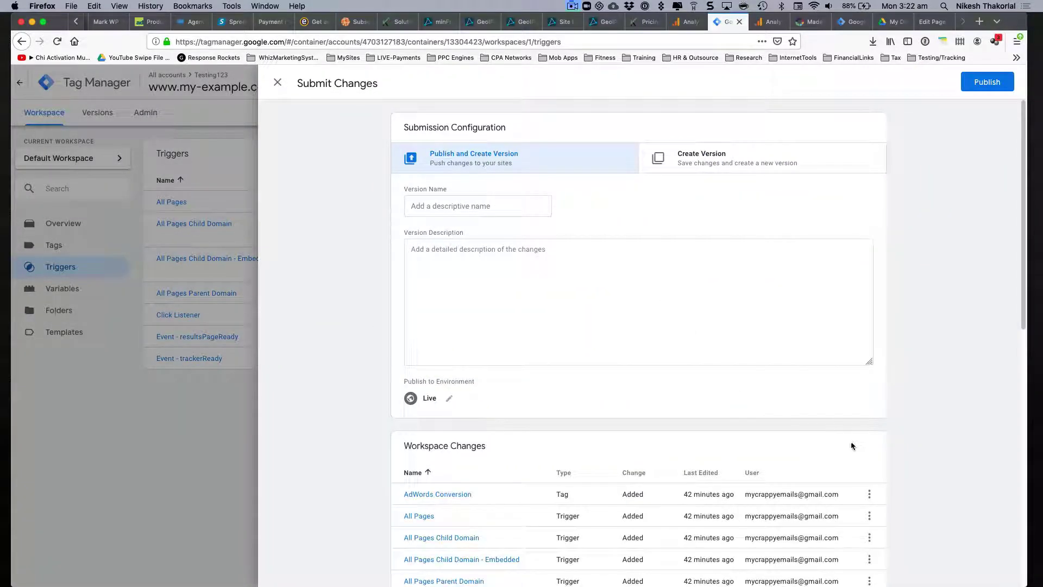
scroll(776, 391, down, 1)
scroll(775, 391, down, 10)
scroll(870, 381, up, 10)
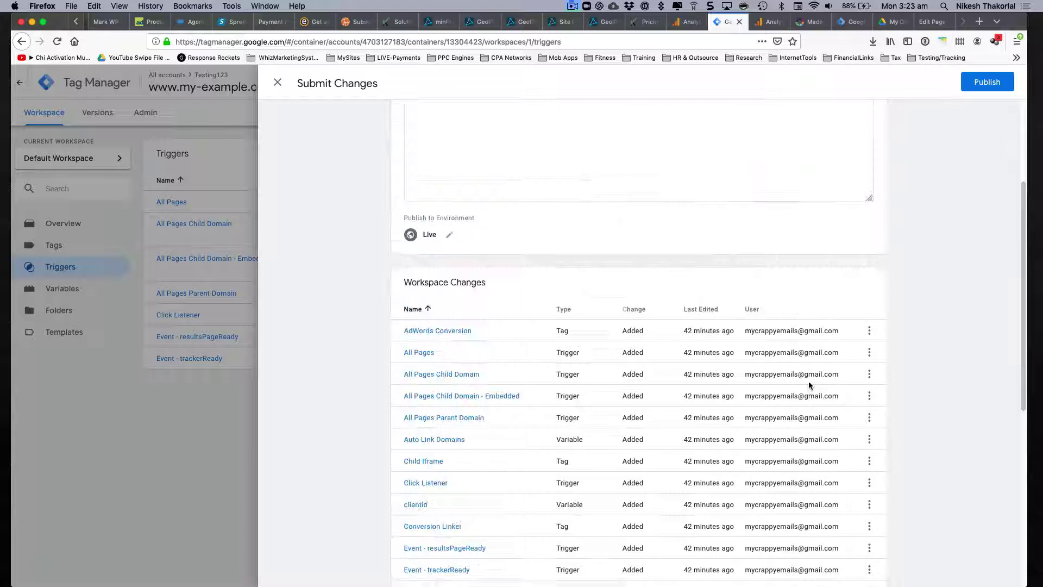
scroll(761, 364, down, 10)
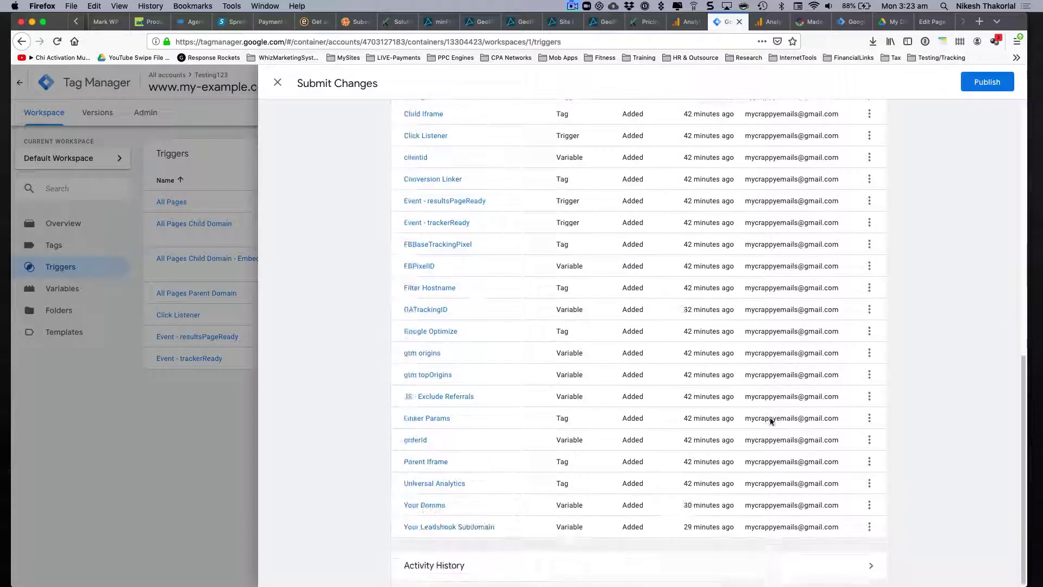
scroll(771, 417, up, 10)
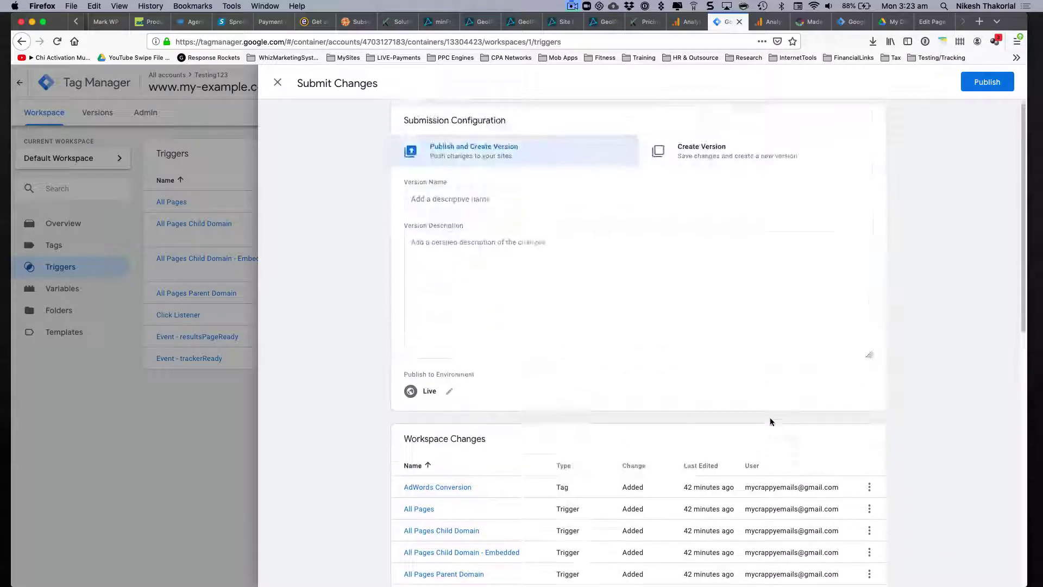
- Publish the container as Version 1 without a description, then go back to the workspace overview
click(988, 84)
click(662, 396)
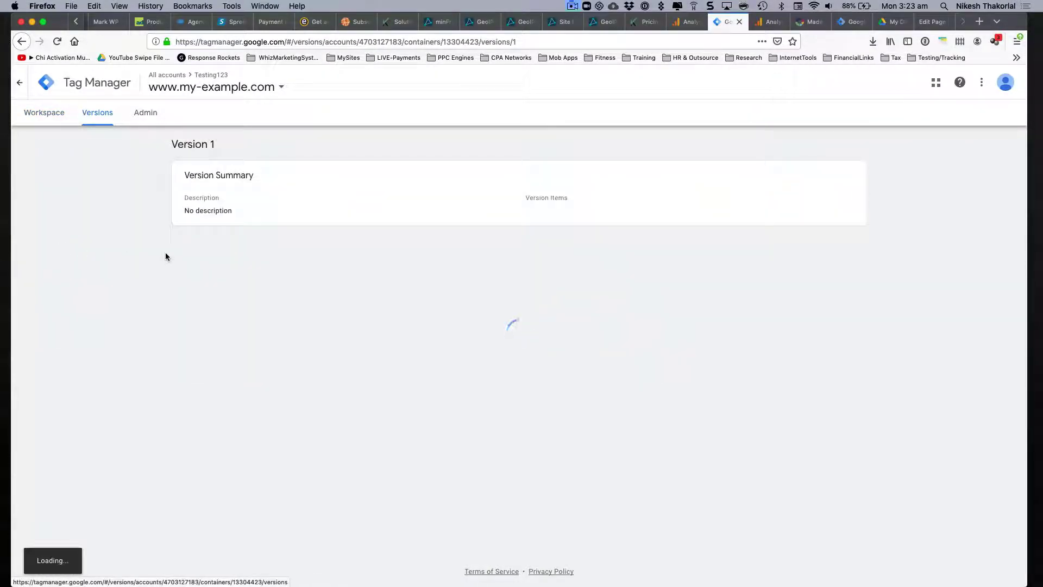
scroll(435, 387, down, 10)
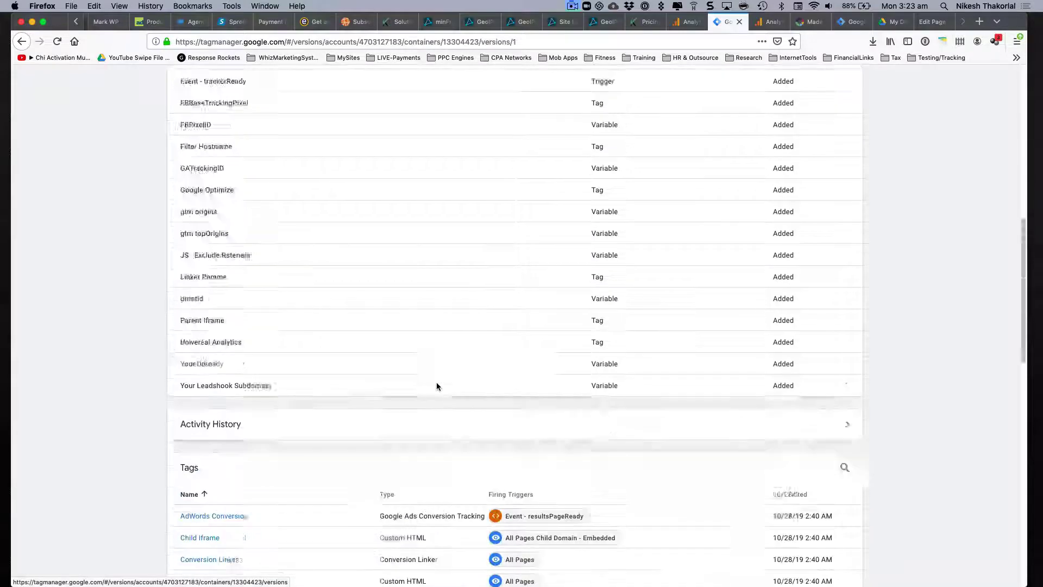
scroll(437, 387, up, 7)
scroll(438, 387, up, 2)
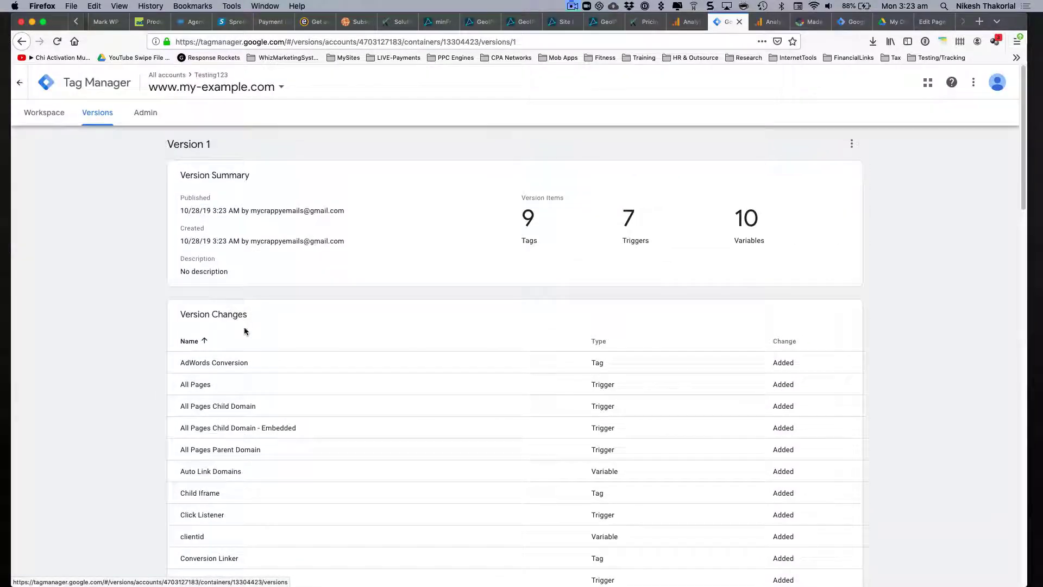
click(49, 113)
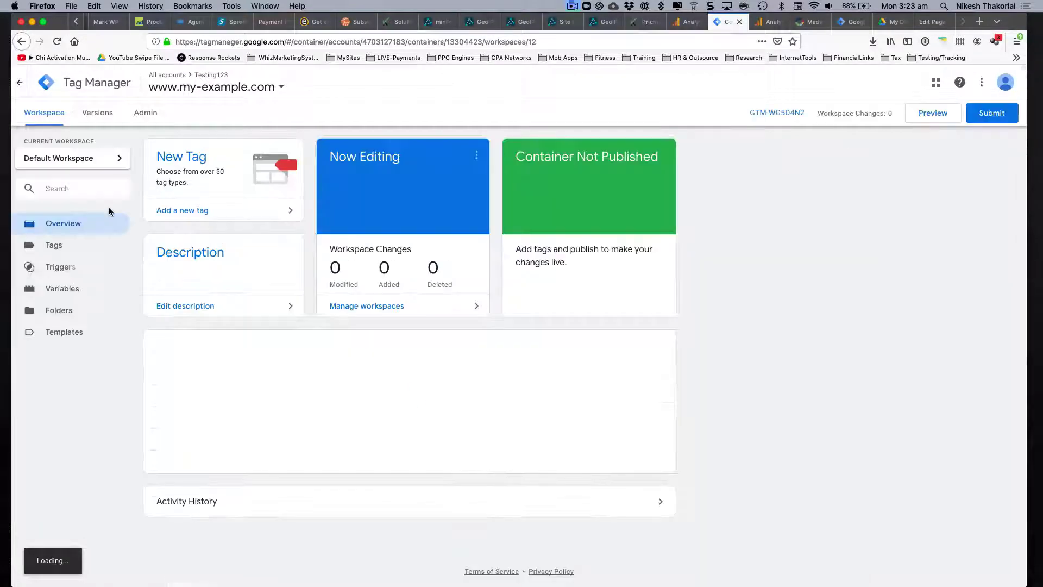
- Pause and save the FBBaseTrackingPixel tag
click(69, 250)
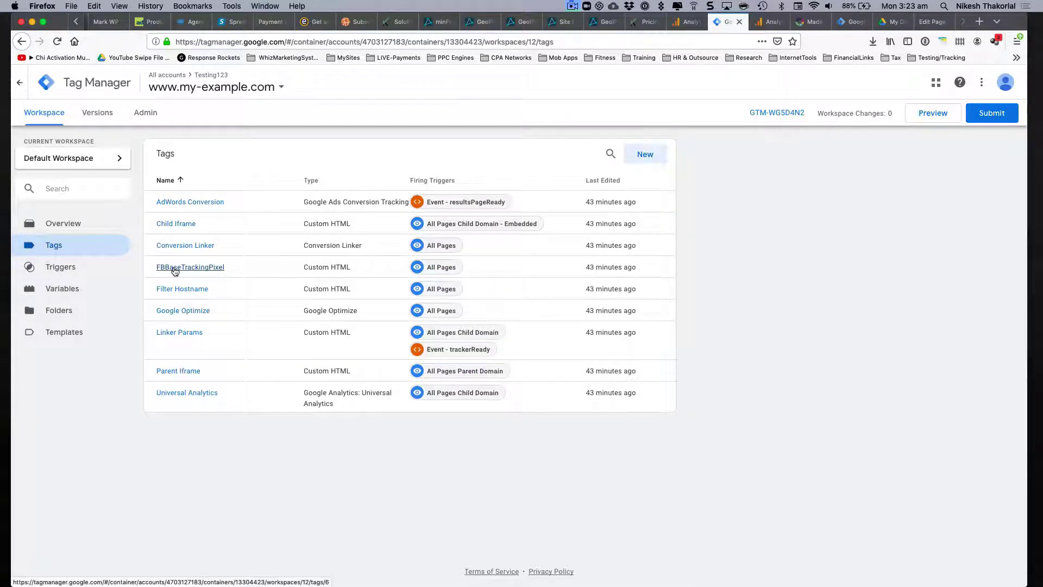
click(175, 268)
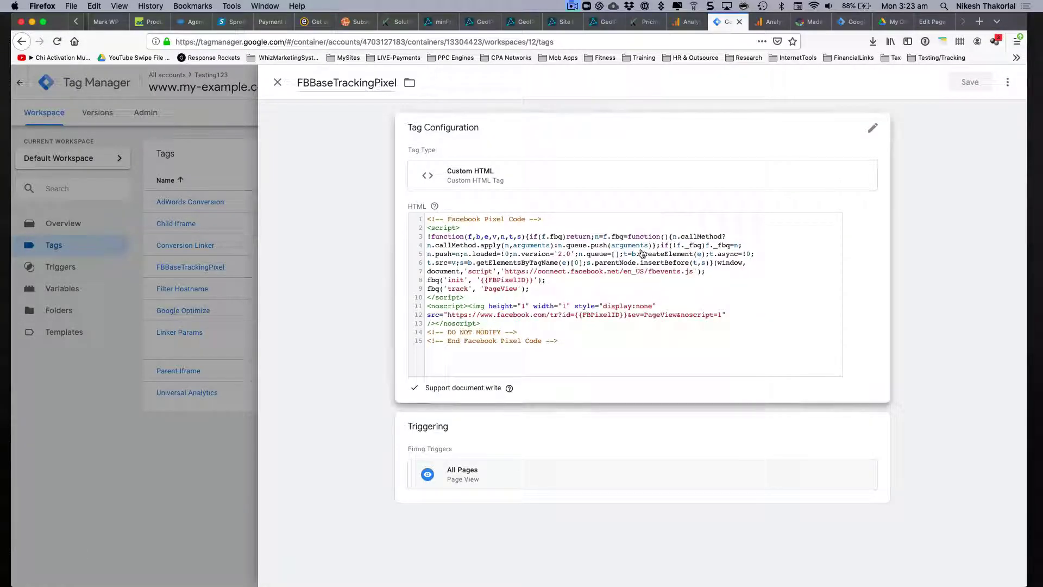
click(1007, 82)
click(978, 147)
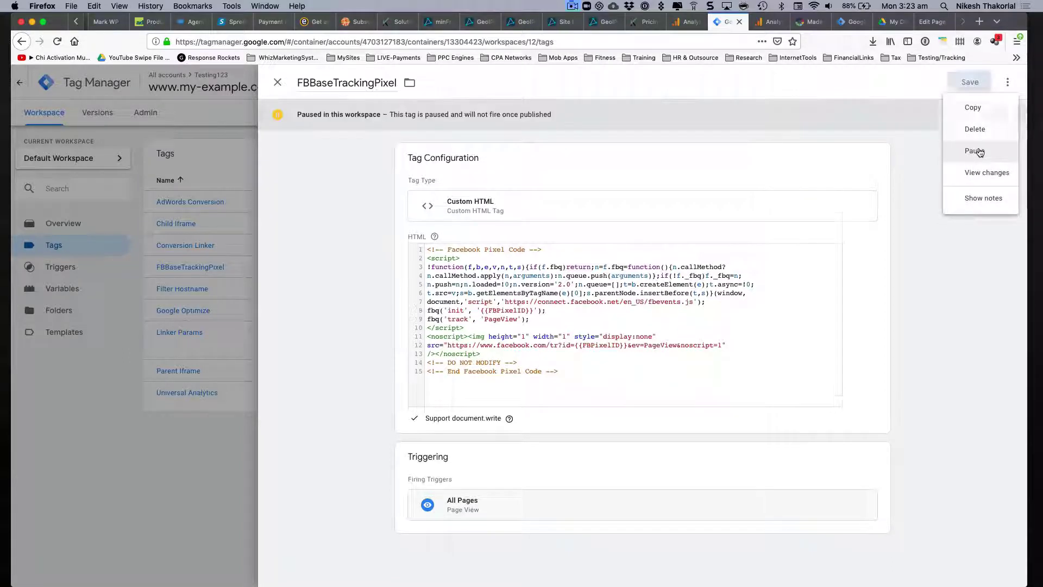
click(970, 82)
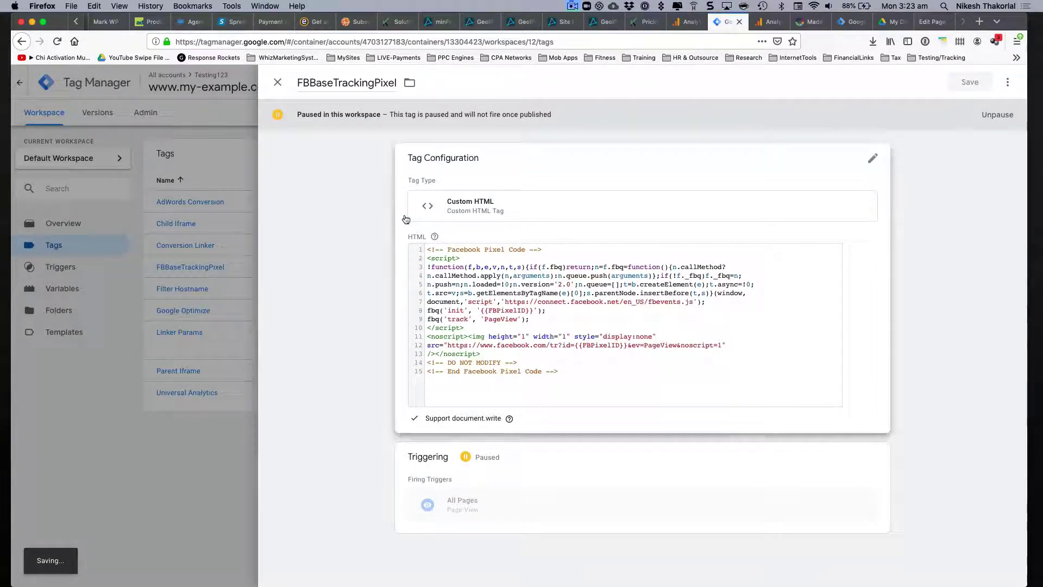
click(277, 83)
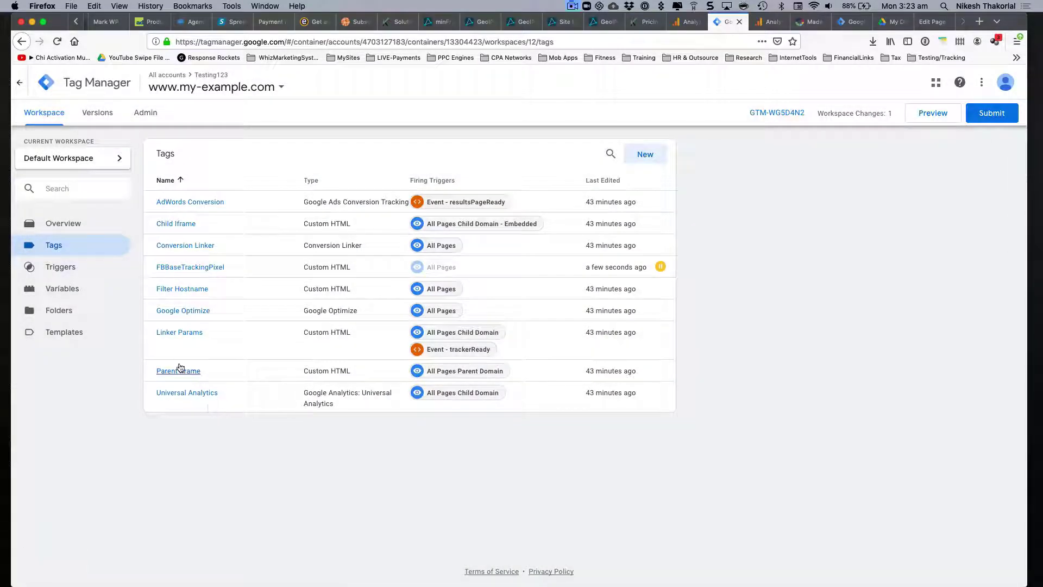
- Pause and save the Google Optimize tag
click(185, 311)
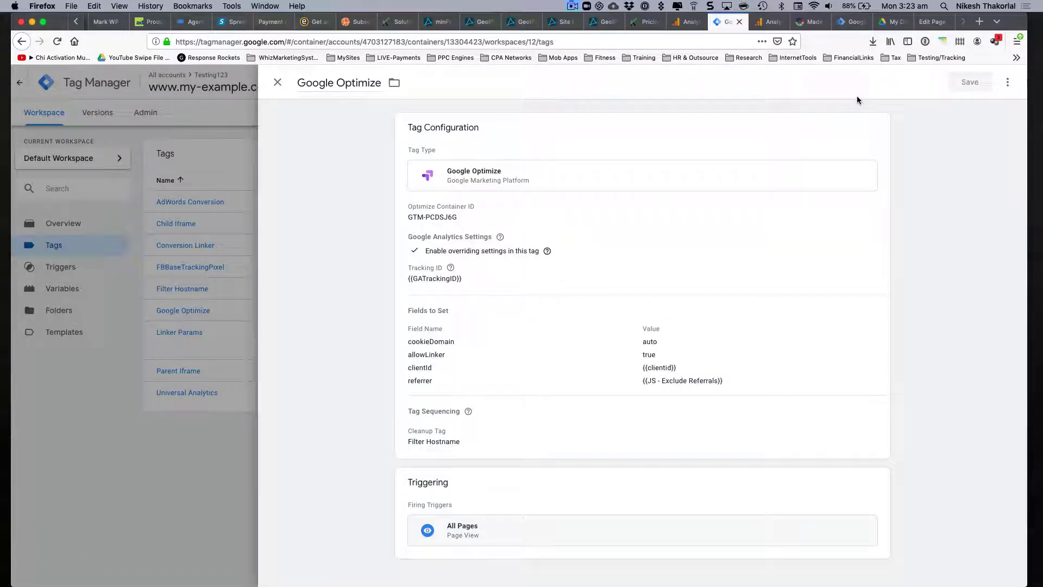
click(1007, 82)
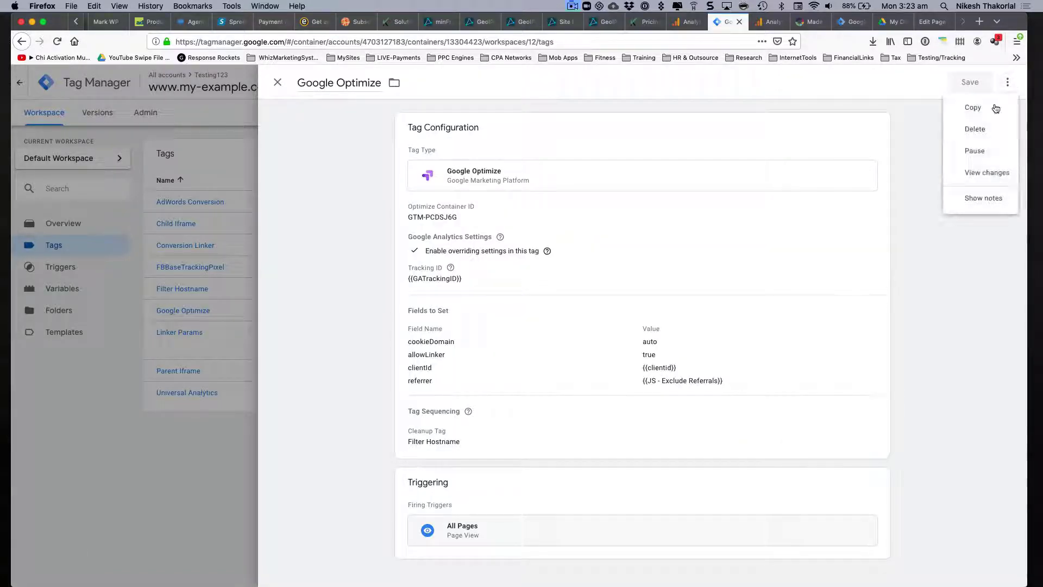
click(976, 151)
click(971, 85)
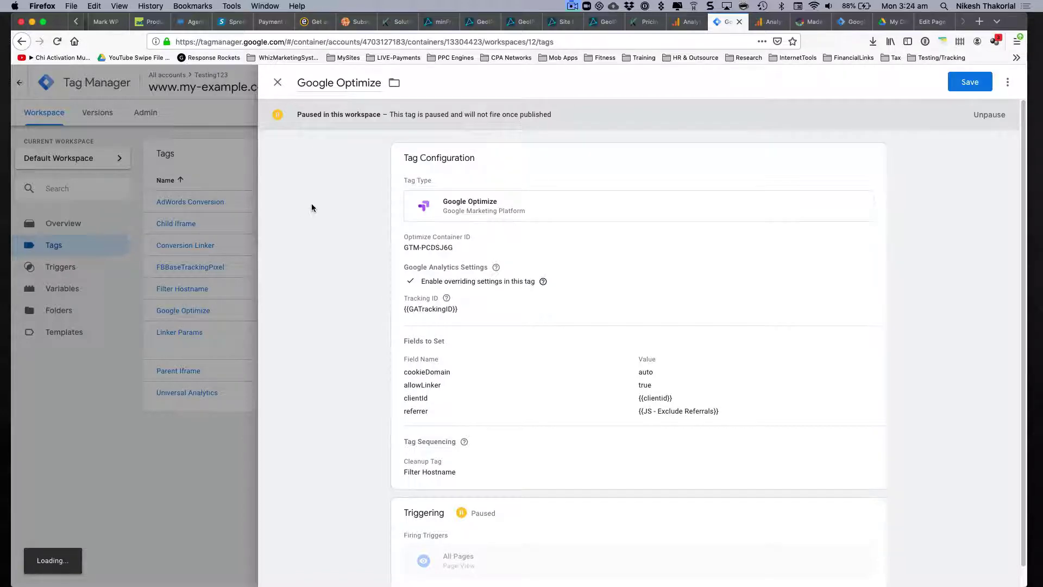
click(971, 85)
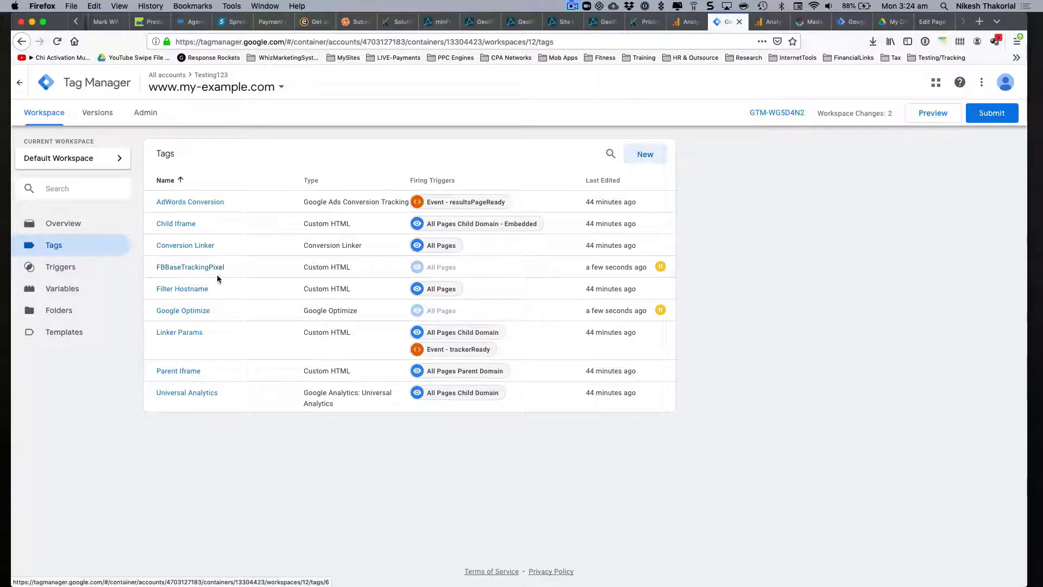
- Pause and save the AdWords Conversion tag
click(187, 205)
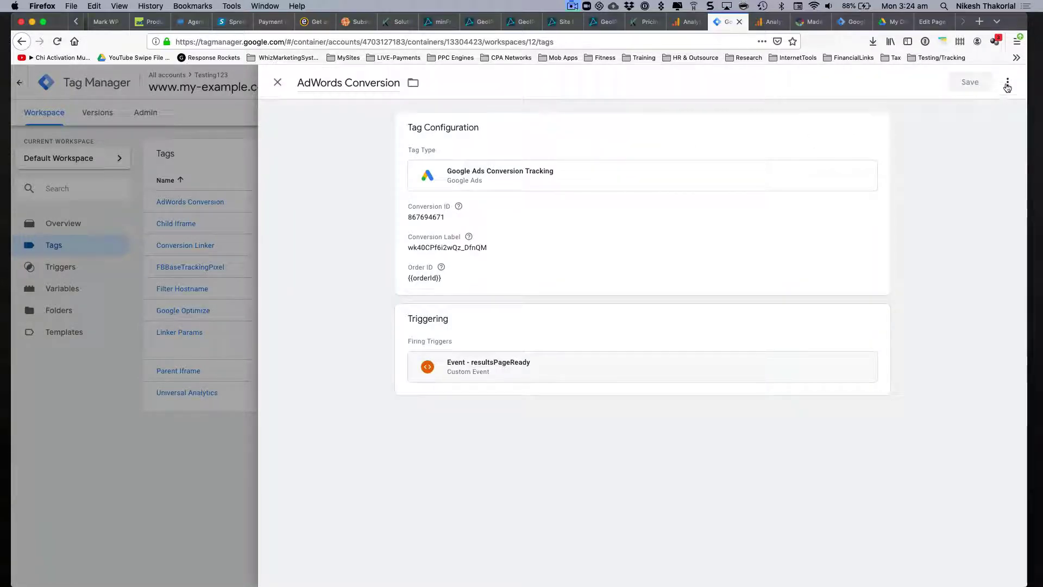
click(1007, 84)
click(992, 153)
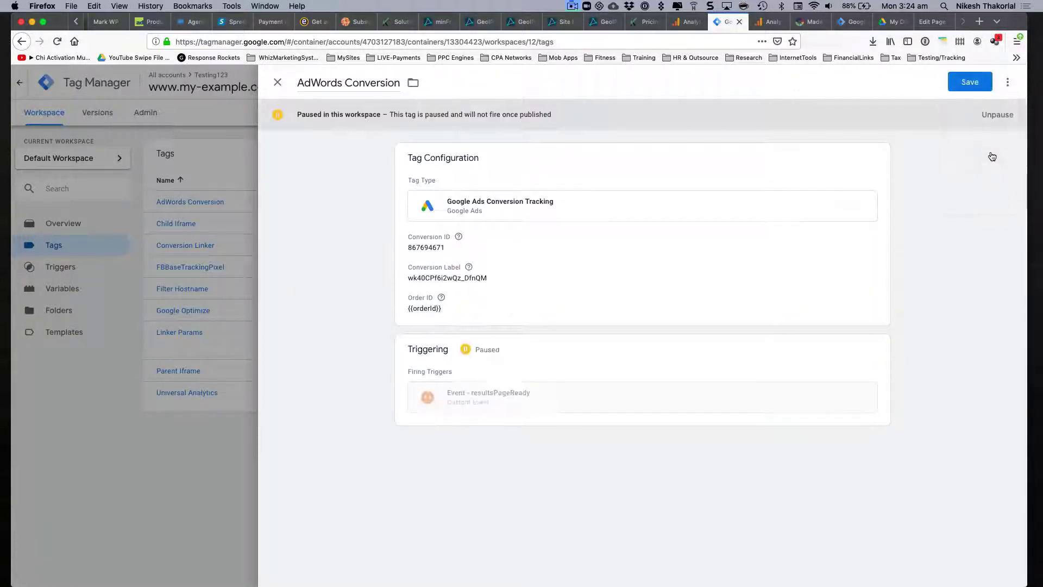
click(968, 82)
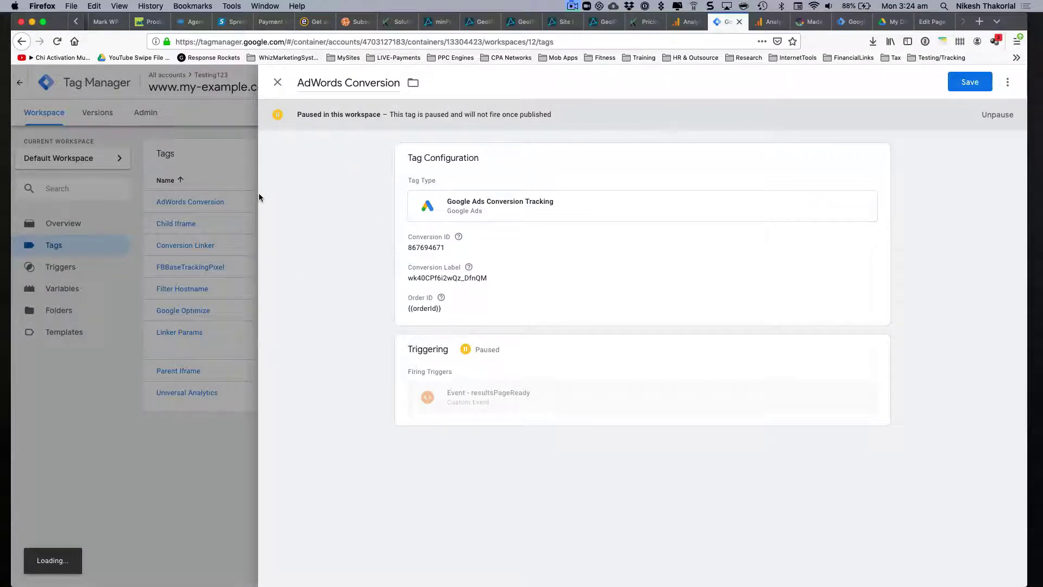
click(969, 84)
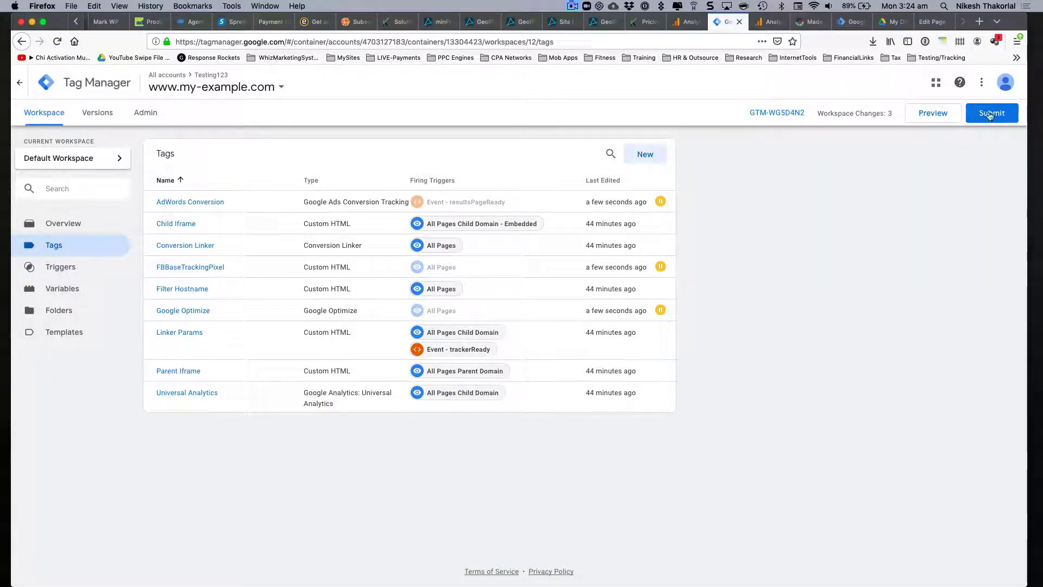
- Submit and publish the three paused-tag changes as Version 2 without a description
click(990, 115)
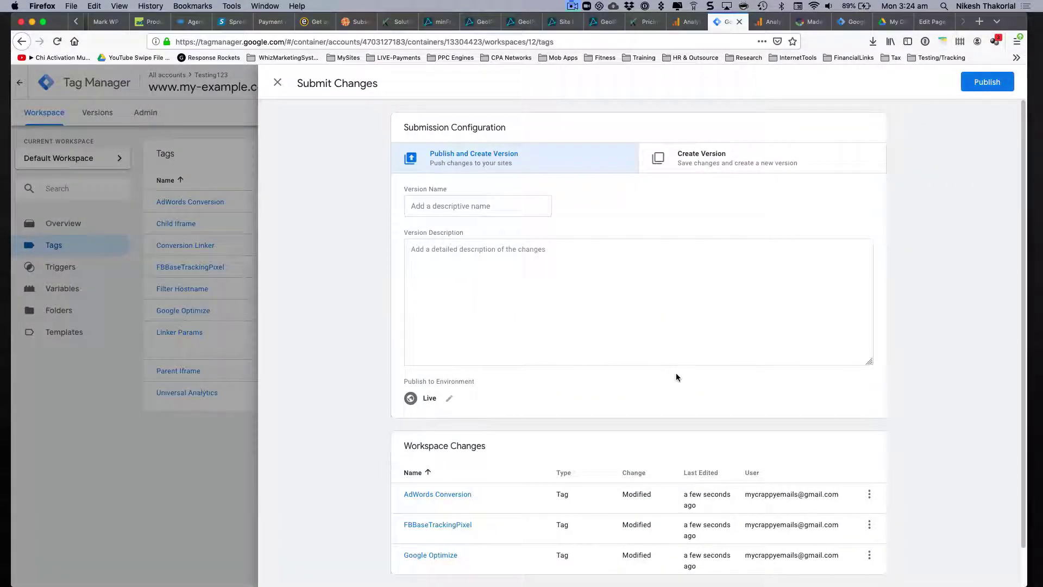
scroll(676, 372, down, 2)
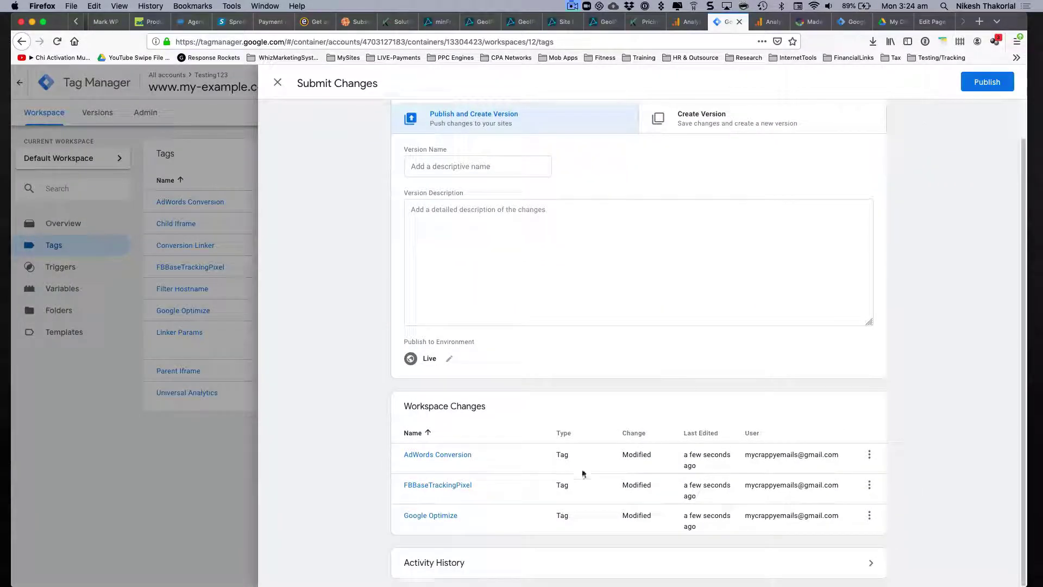
click(988, 83)
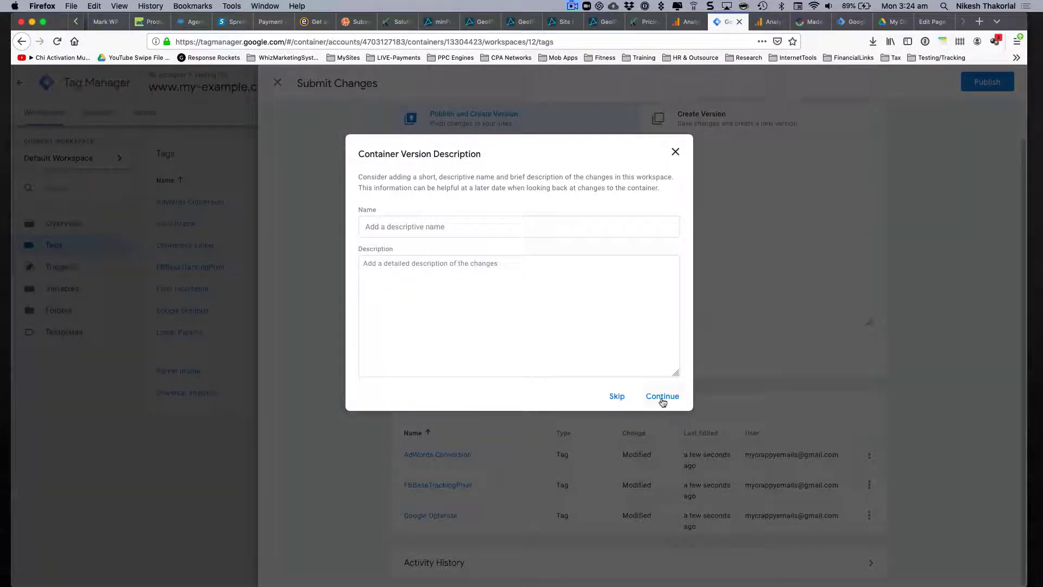
click(662, 396)
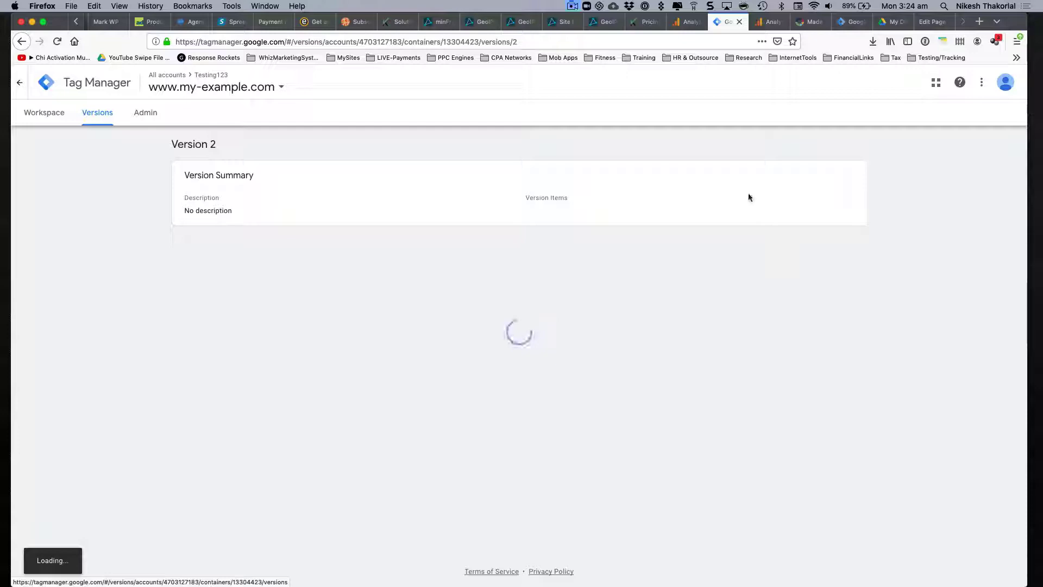
scroll(134, 230, down, 10)
scroll(135, 232, up, 10)
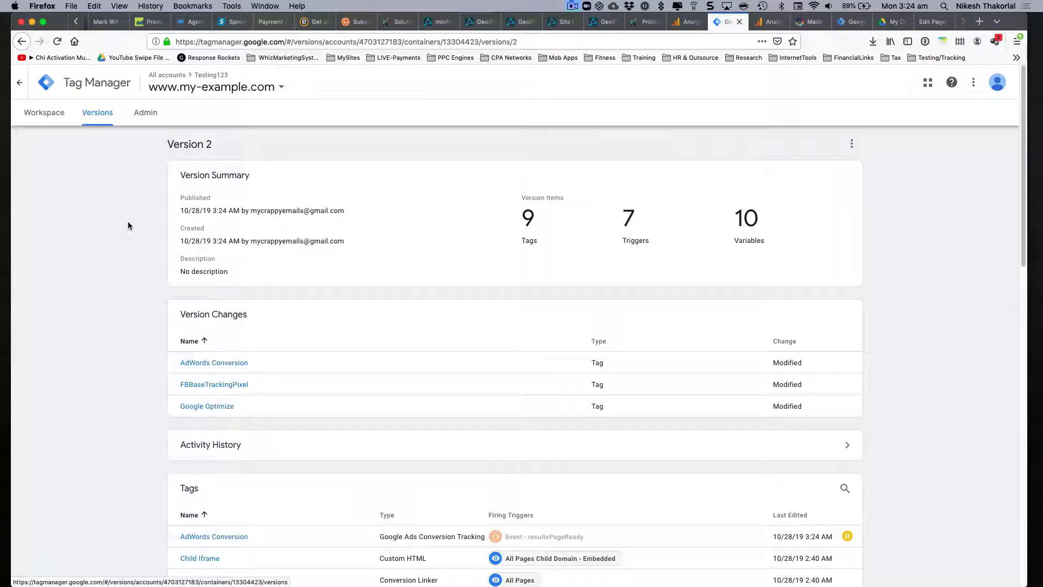
- Reload the test page in DevTools Sources and expand googletagmanager.com and google-analytics.com to reveal gtm.js and collect
key(super+Tab)
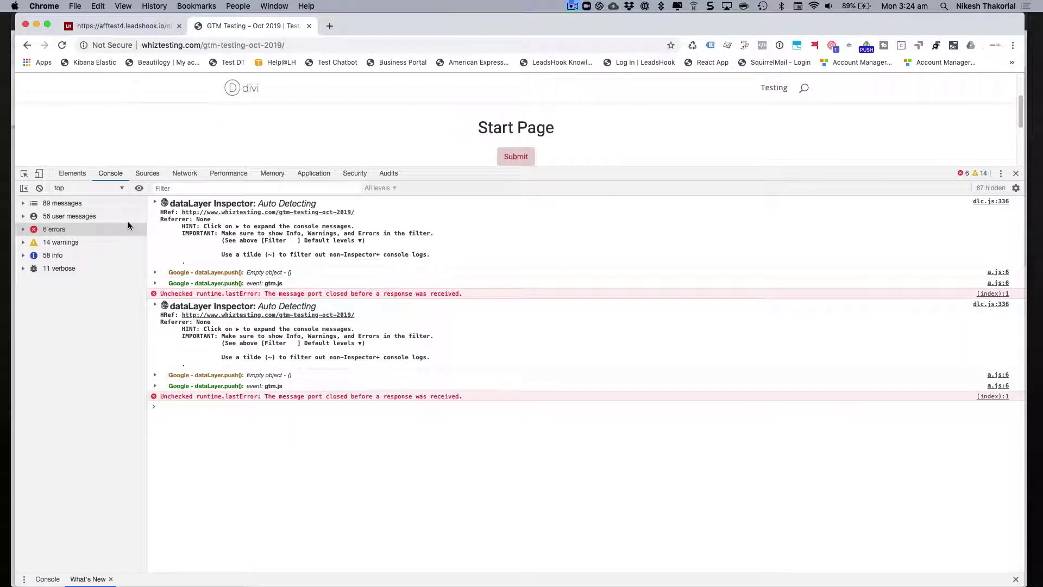
drag(485, 168, 483, 254)
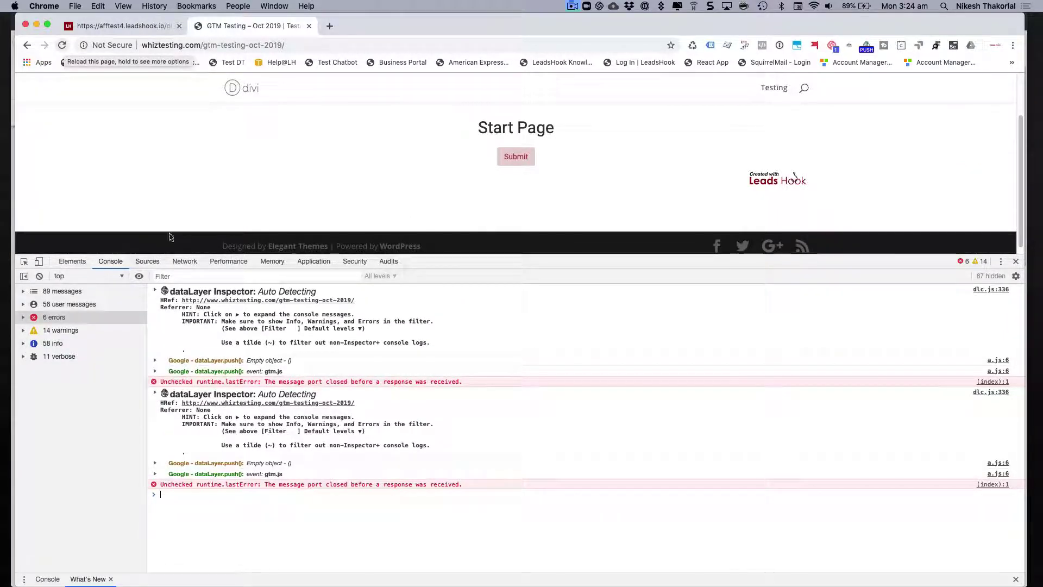
click(147, 261)
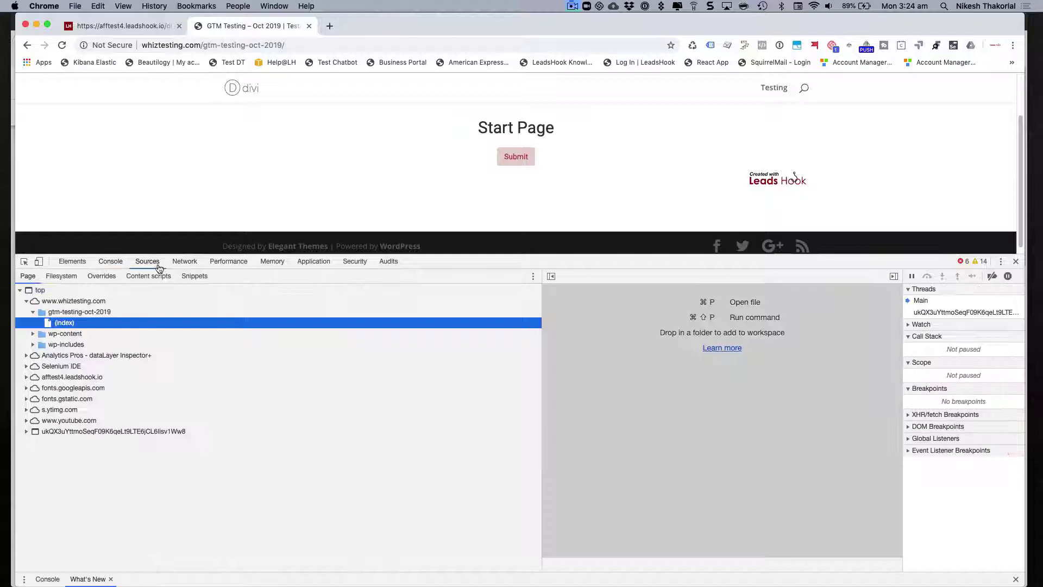
click(62, 45)
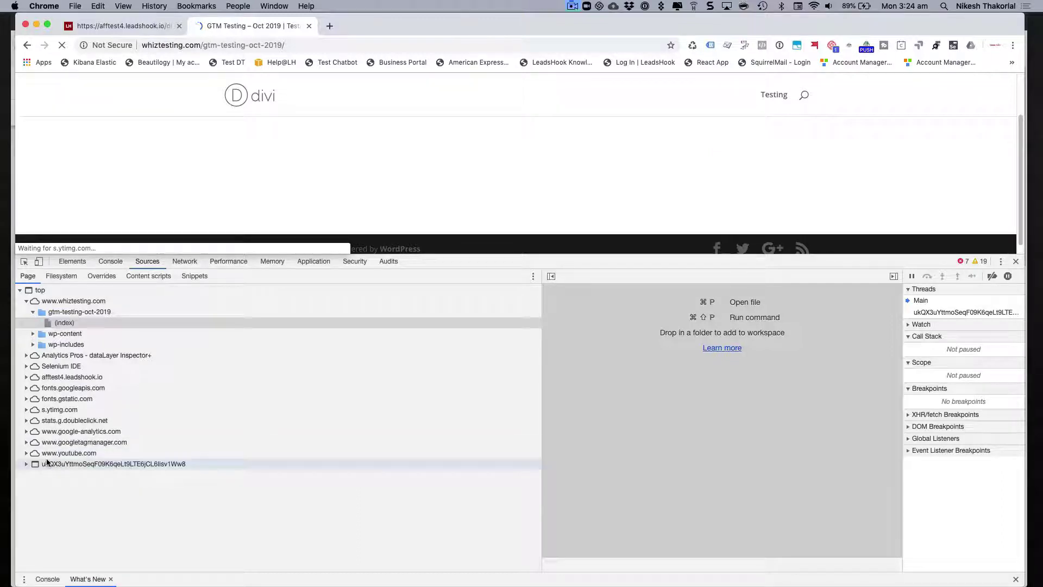
click(26, 441)
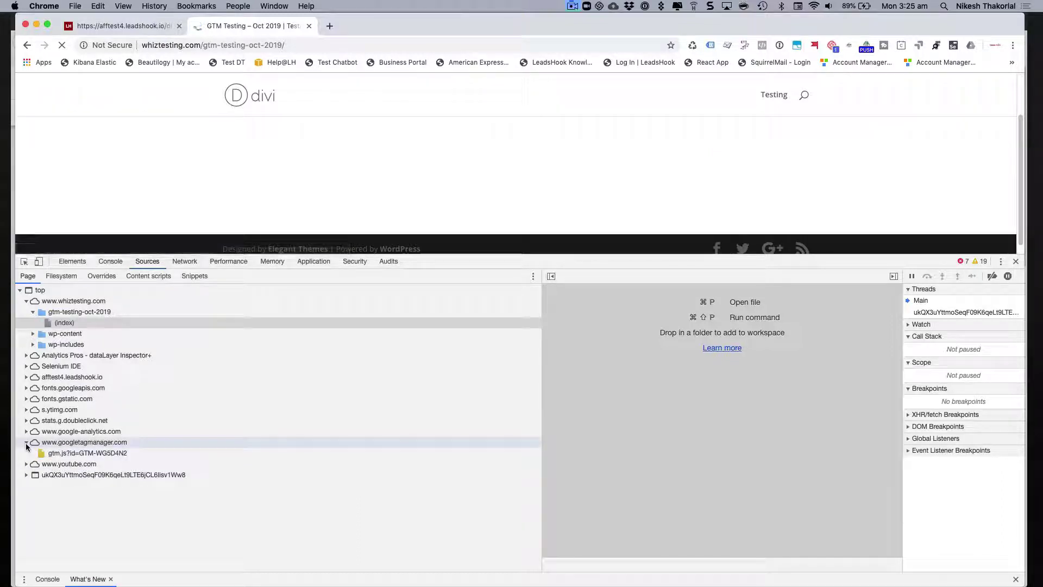
click(26, 431)
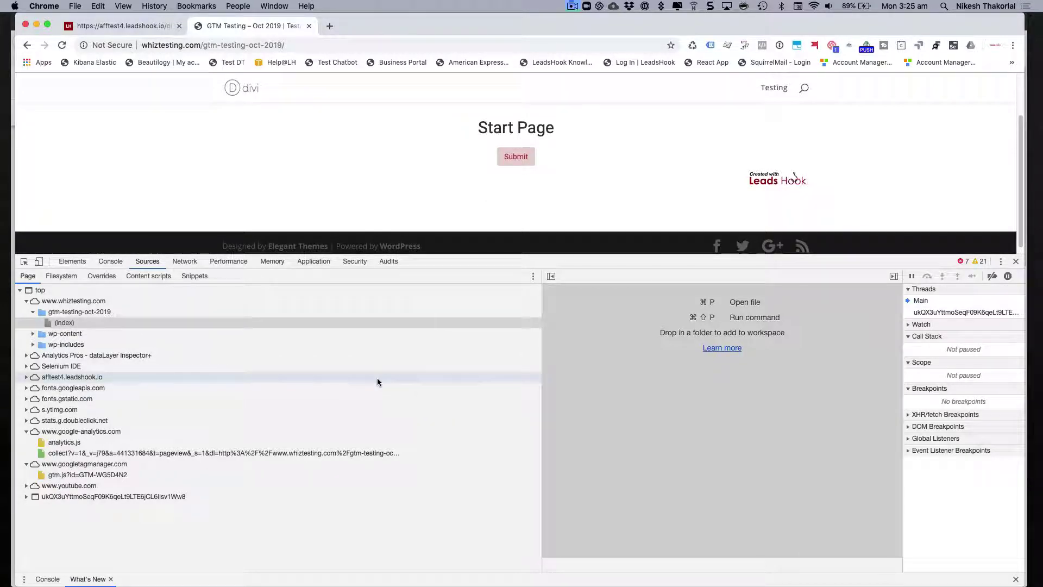
- Return to the GTM workspace and list its nine tags, including the three paused ones
key(super+Tab)
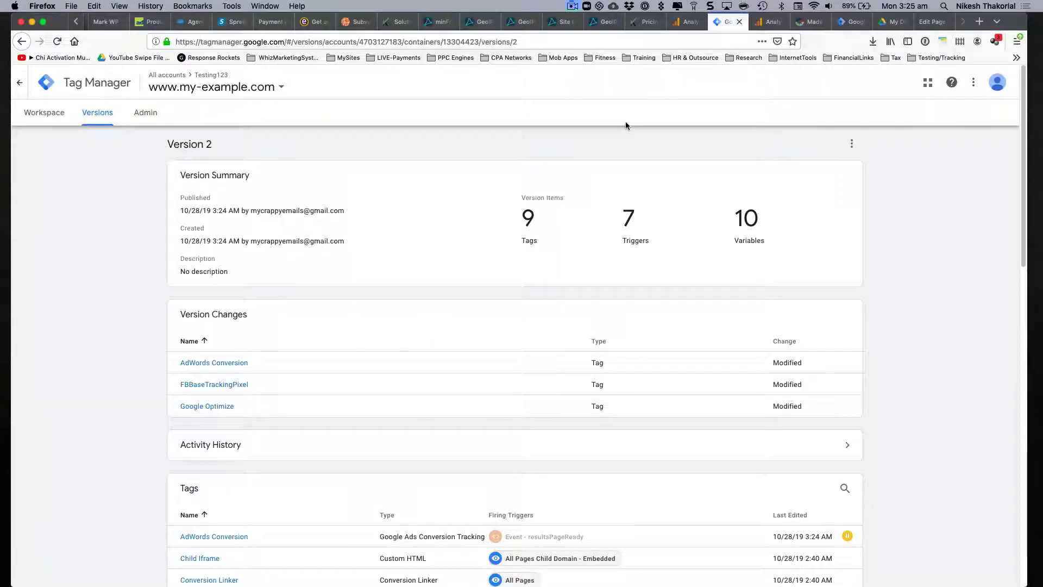
scroll(91, 175, down, 1)
scroll(86, 163, down, 3)
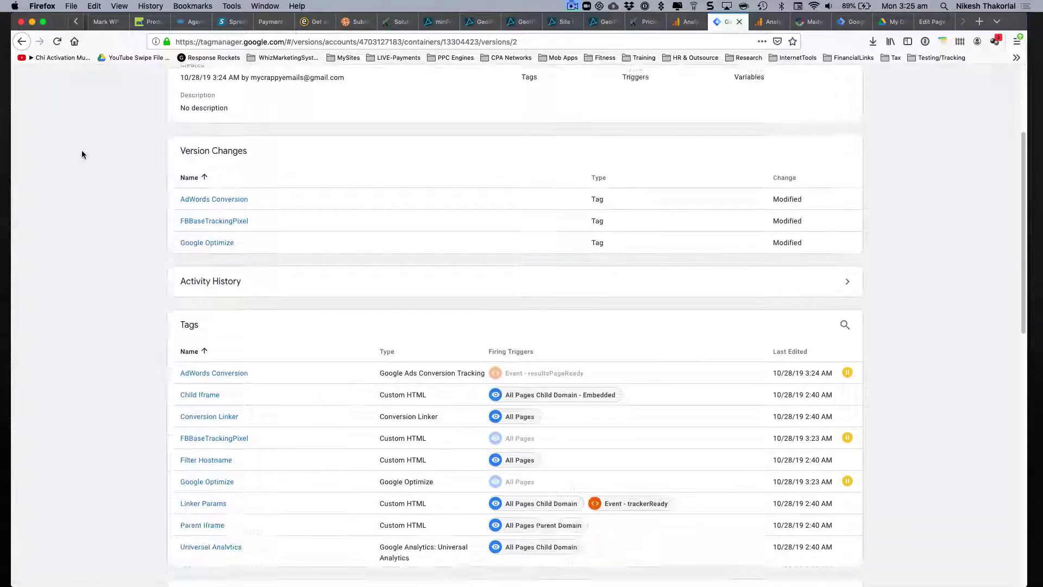
scroll(71, 135, up, 4)
click(51, 114)
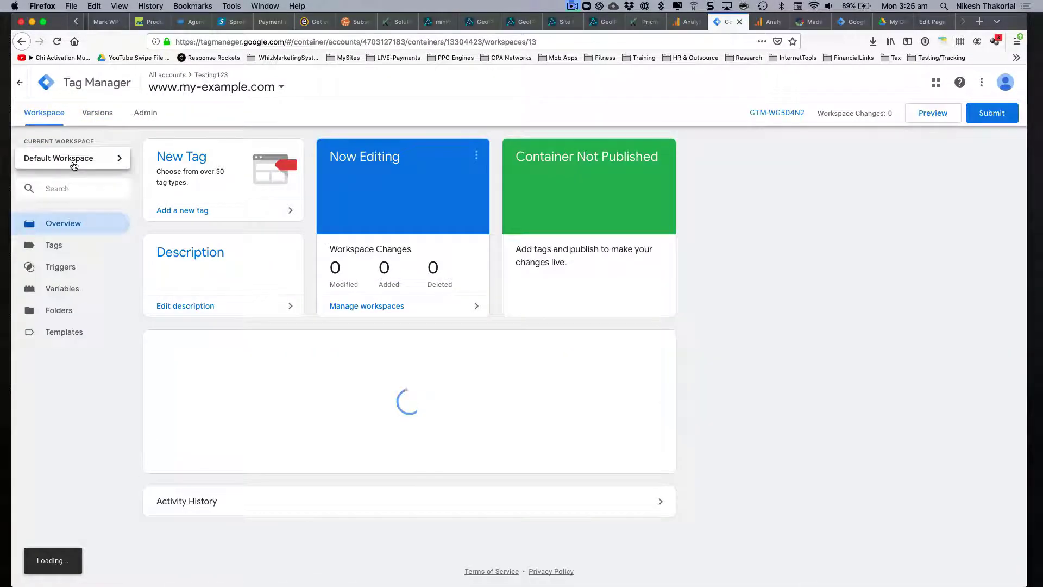
click(66, 248)
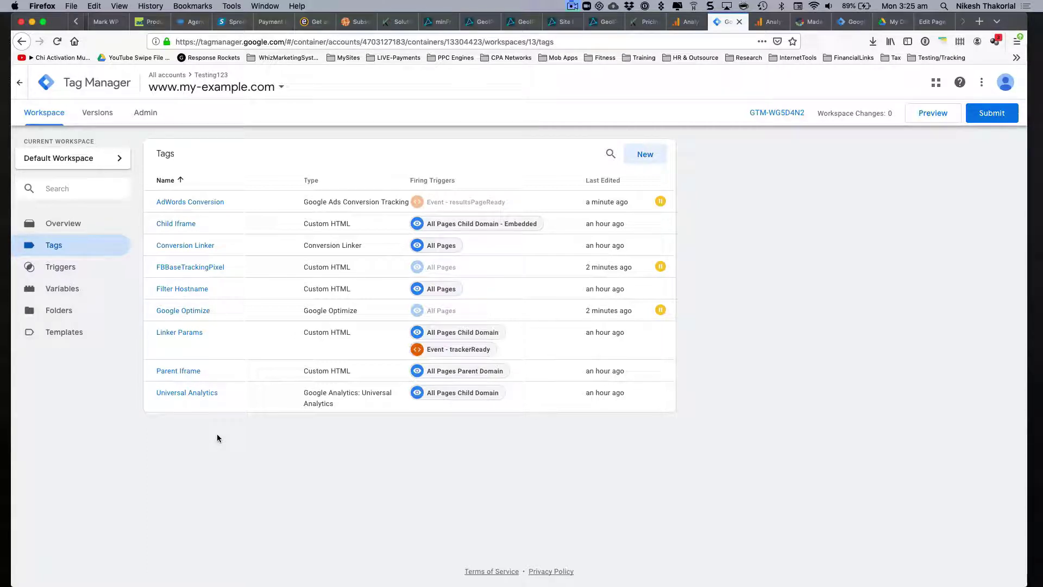
- Copy the google-analytics.com collect request's link address into a new TextEdit document
key(super+Tab)
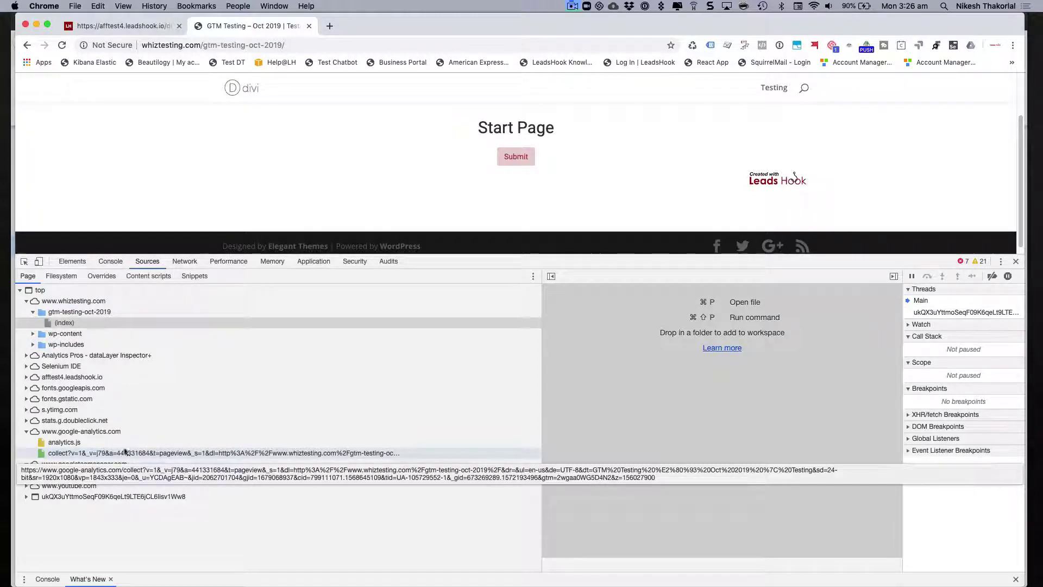
right_click(311, 451)
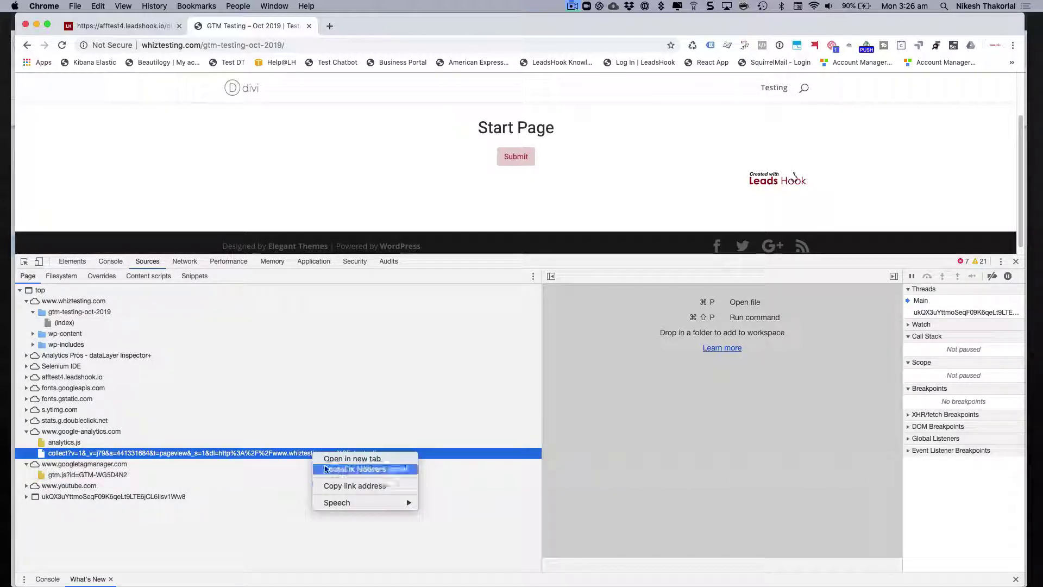
click(355, 486)
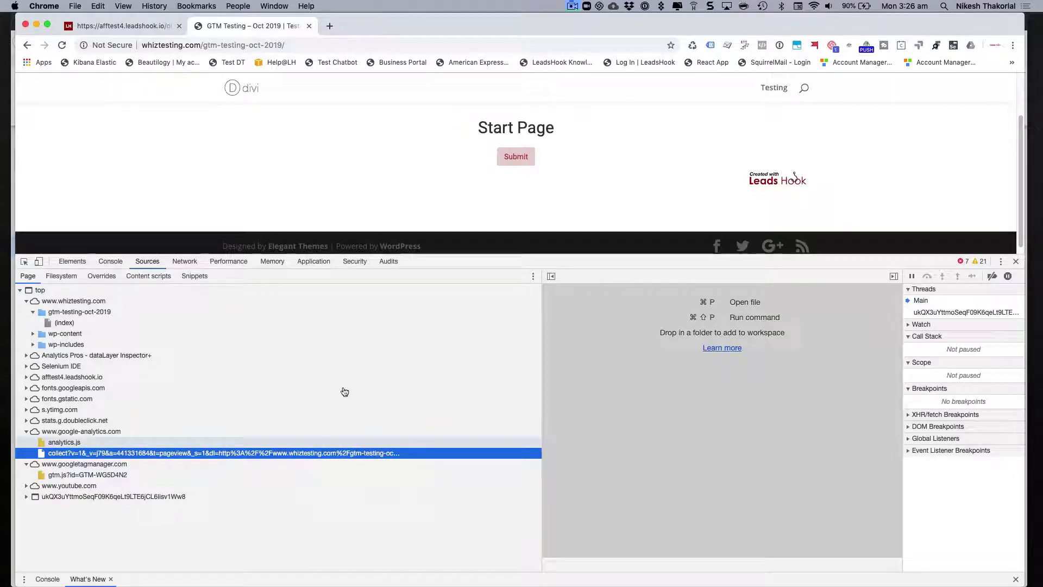
click(572, 6)
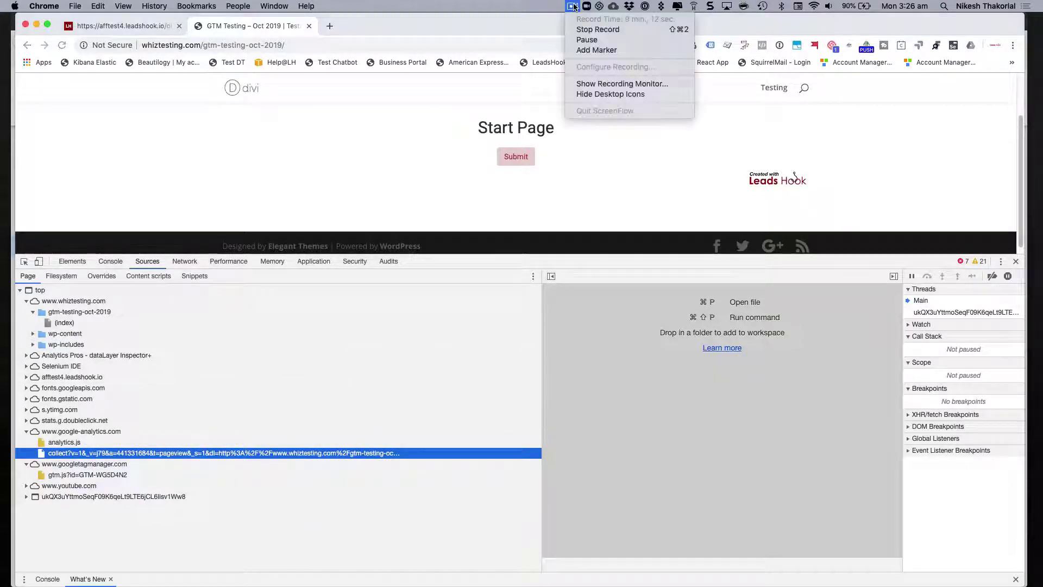
click(591, 40)
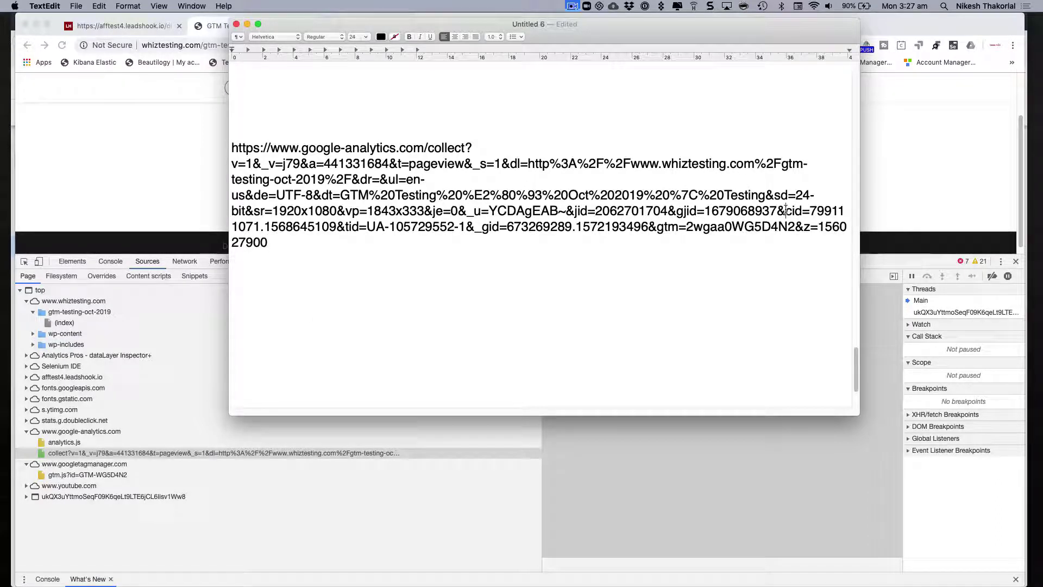
- Put the pasted collect URL's cid parameter on its own bold line
click(786, 211)
key(Return)
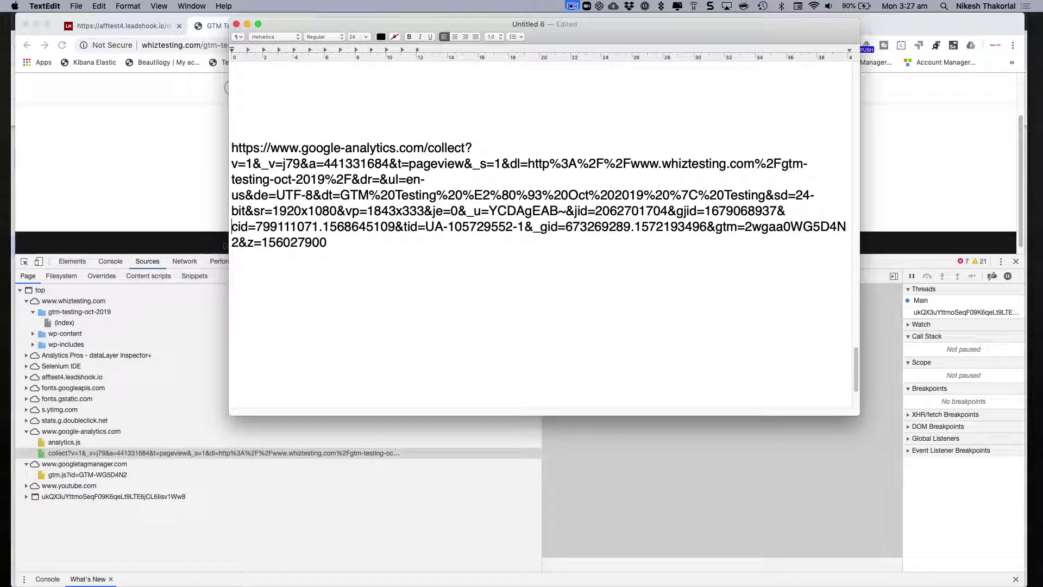
click(395, 233)
key(Return)
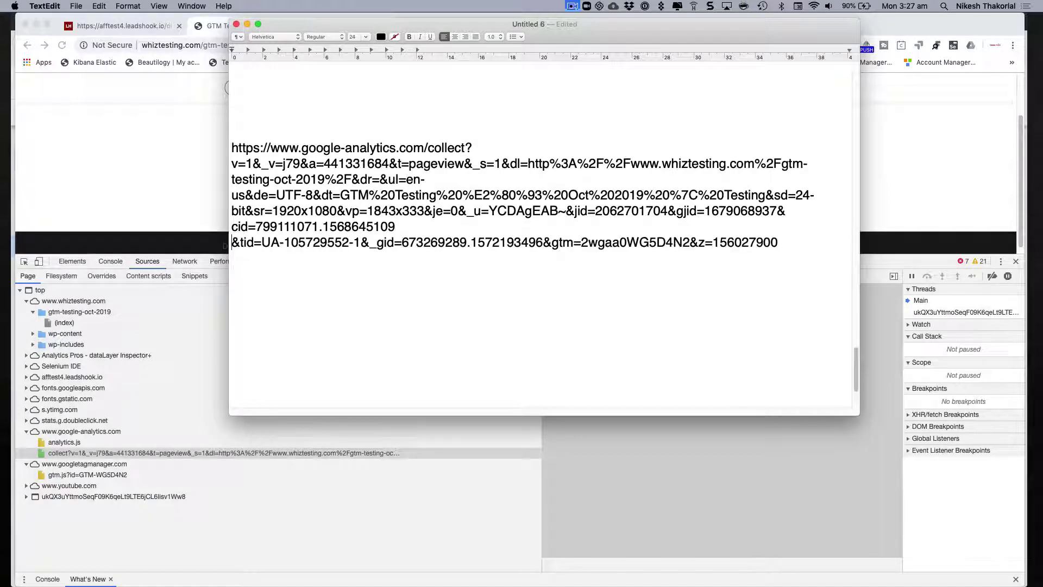
drag(396, 227, 218, 227)
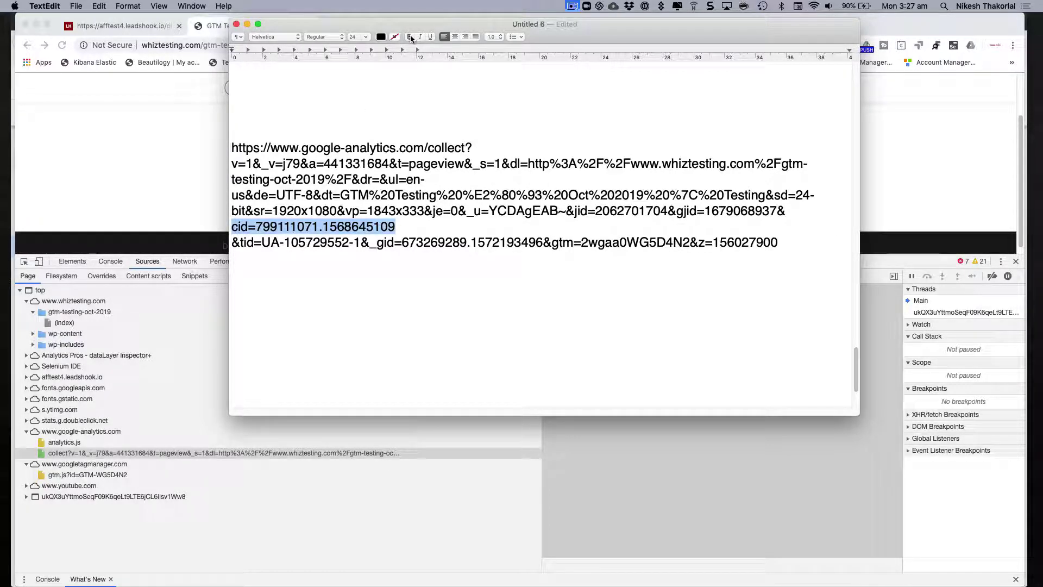
key(super+b)
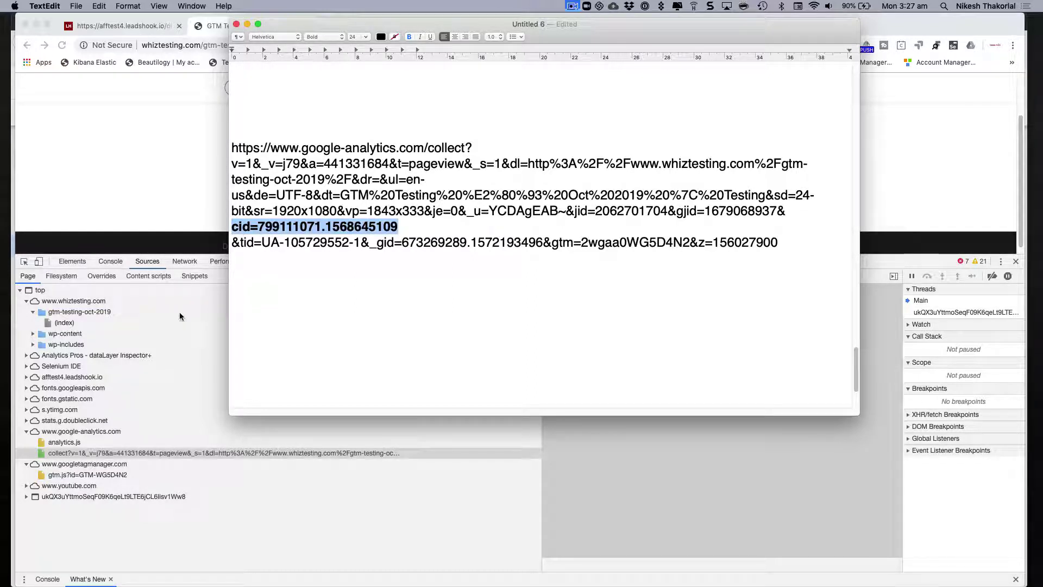
click(138, 262)
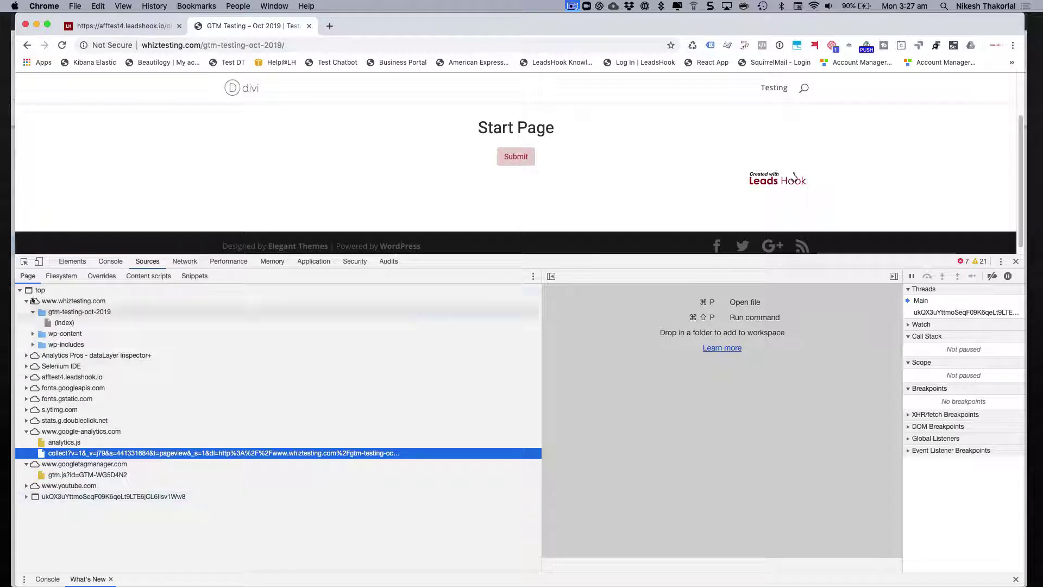
- Collapse the Sources page tree's folders and re-expand the tree to list its domains
click(26, 300)
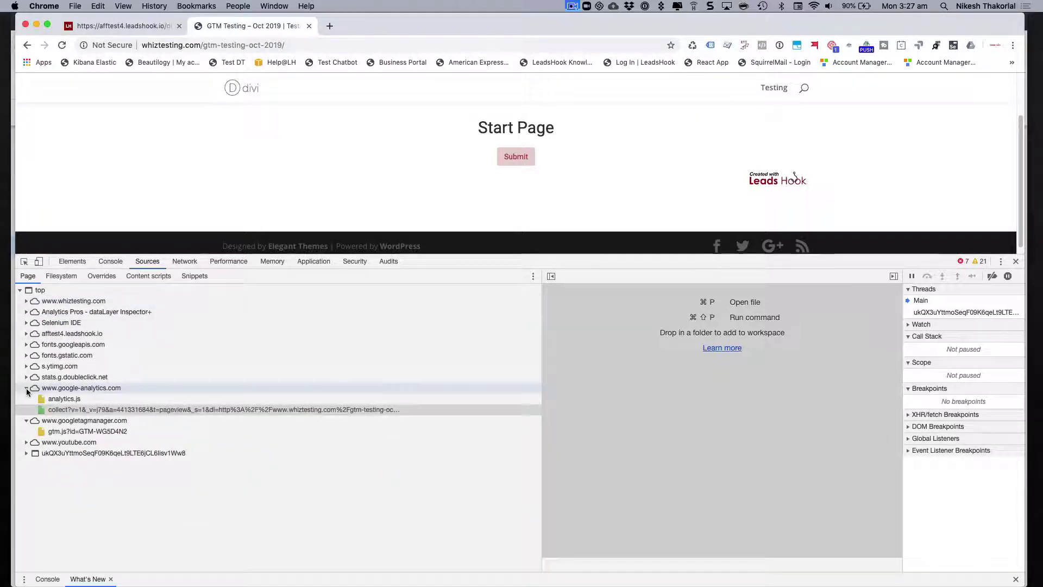
click(27, 387)
click(28, 399)
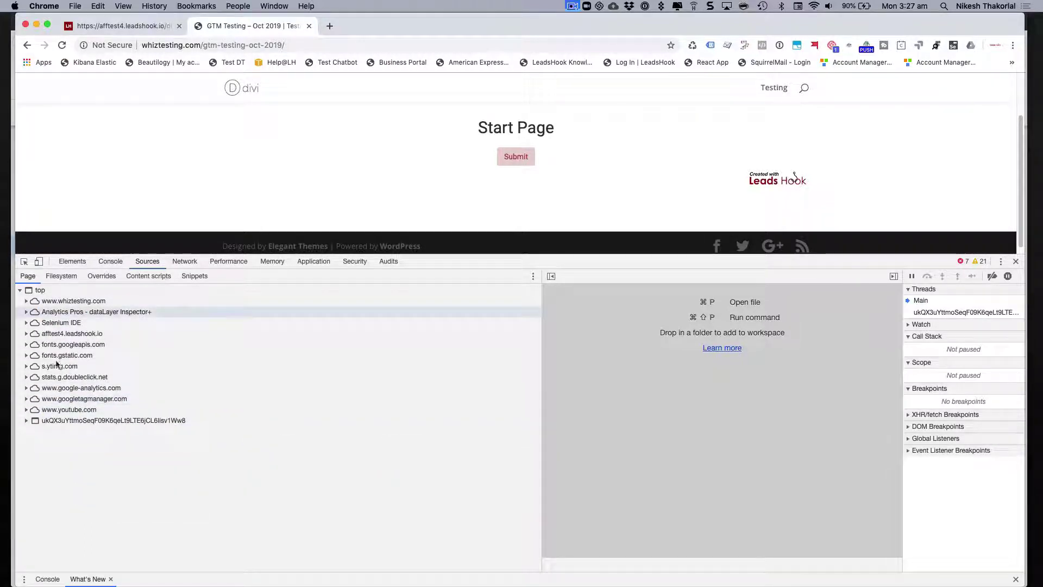
click(20, 290)
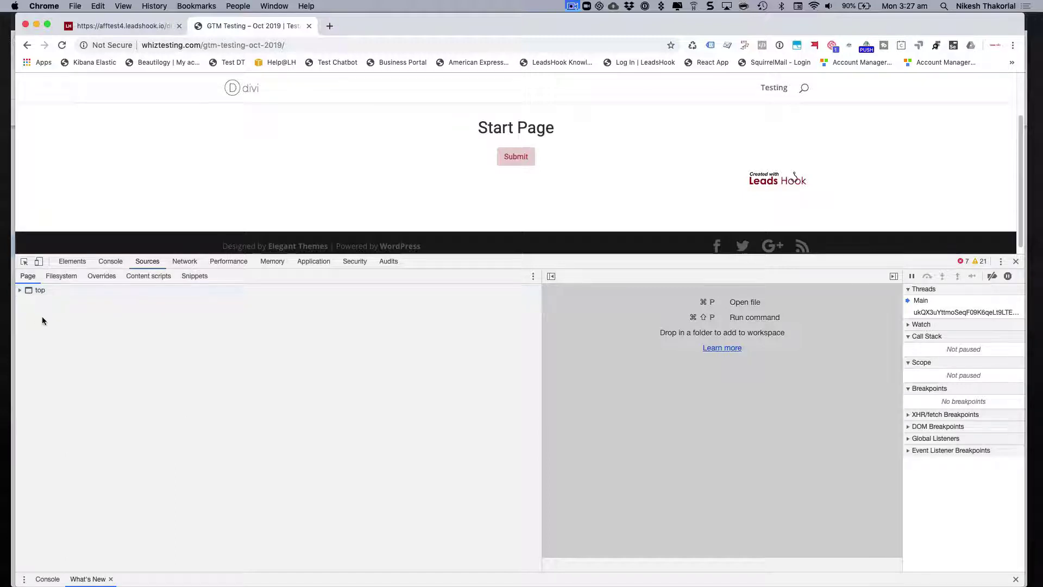
click(21, 290)
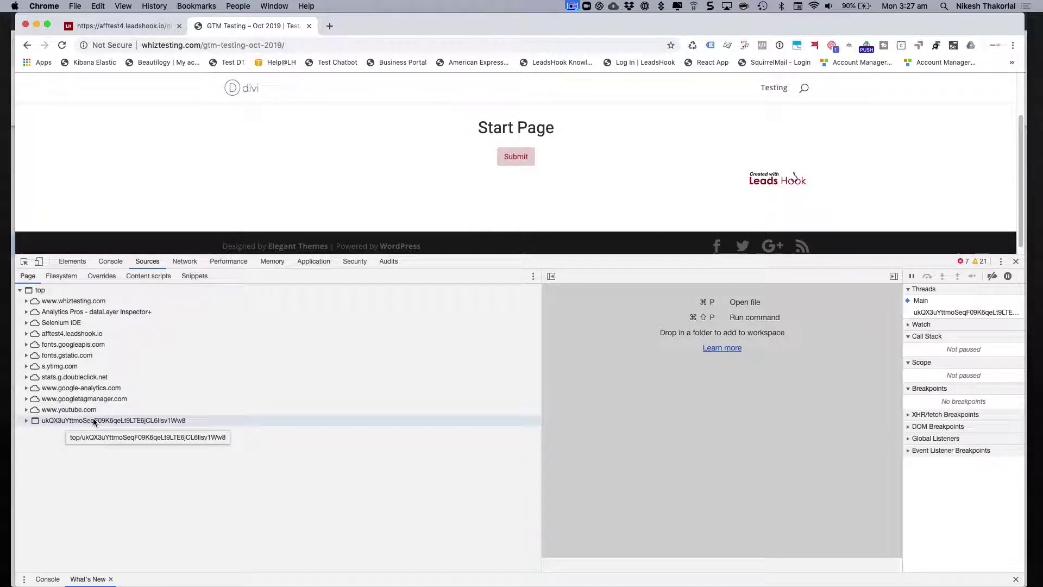
- Expand the LeadsHook frame's domains and open its google-analytics.com collect request (35 B image/gif)
click(26, 421)
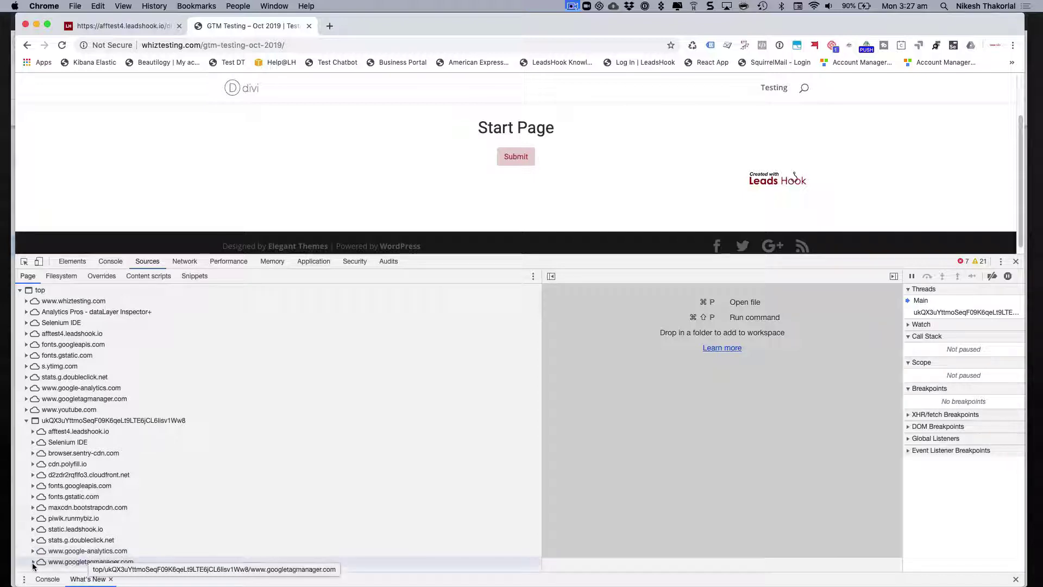
click(82, 562)
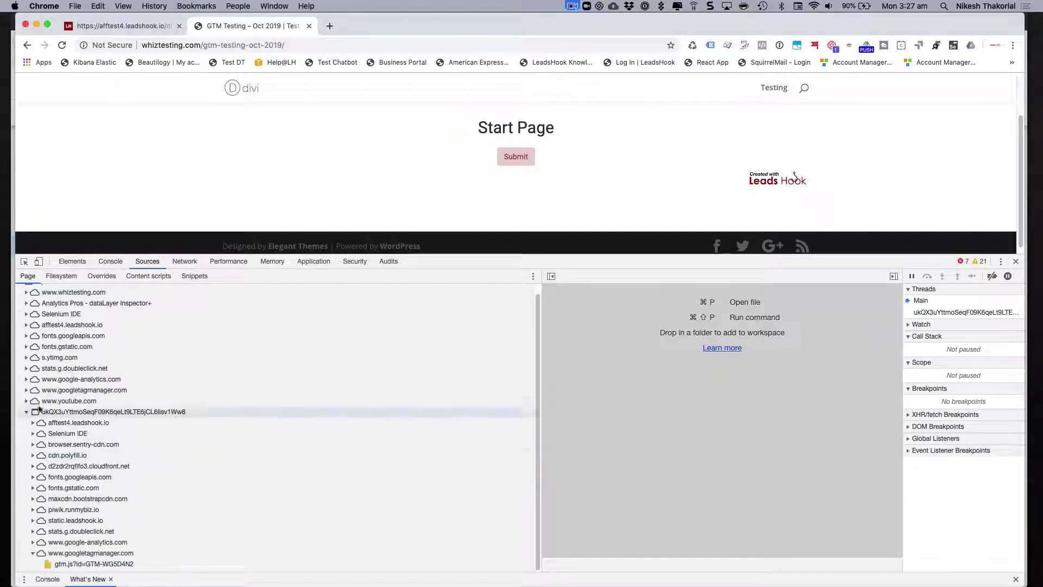
click(27, 390)
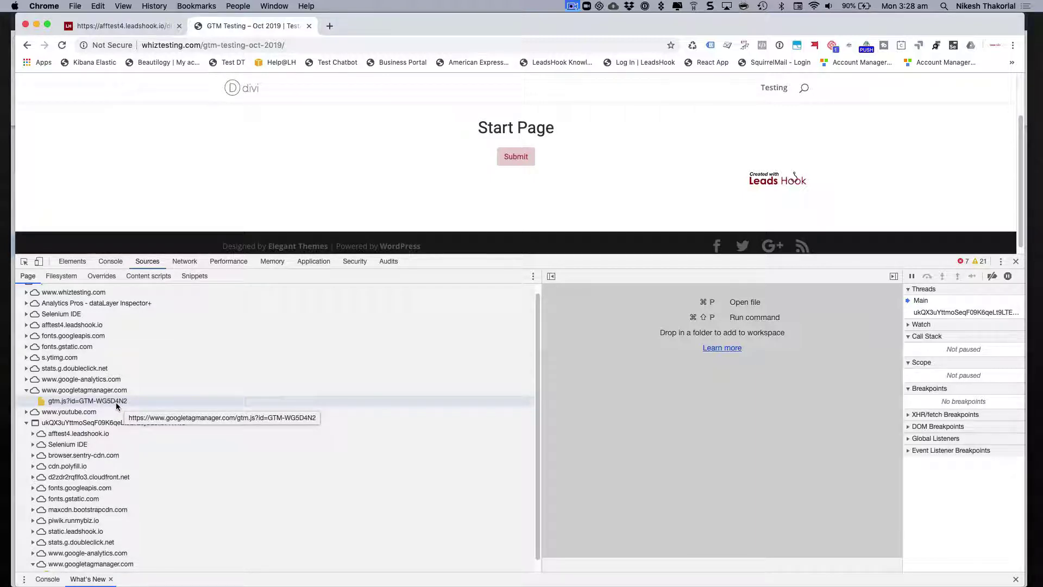
scroll(136, 462, down, 1)
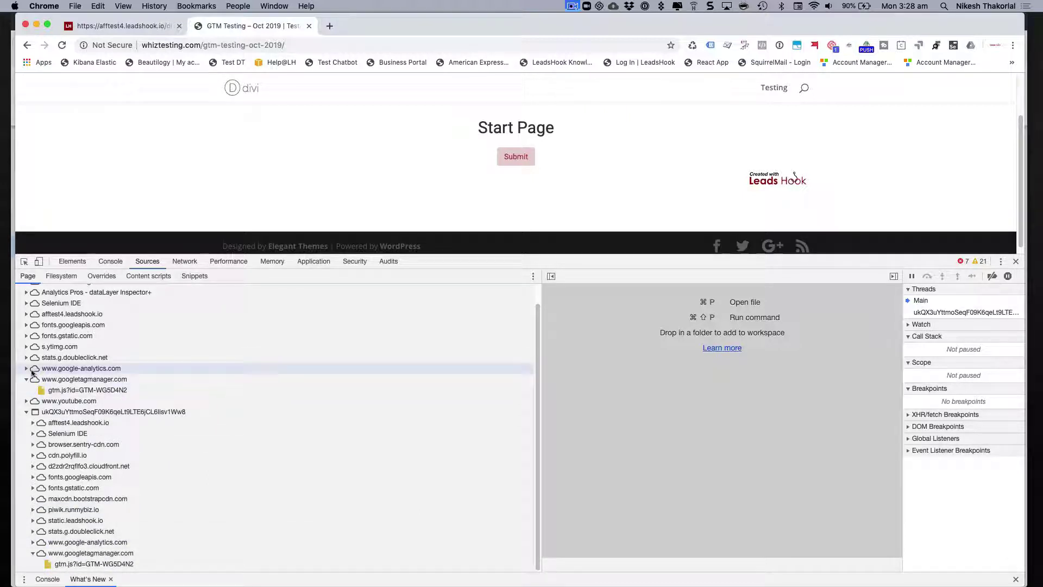
click(27, 369)
scroll(91, 525, down, 2)
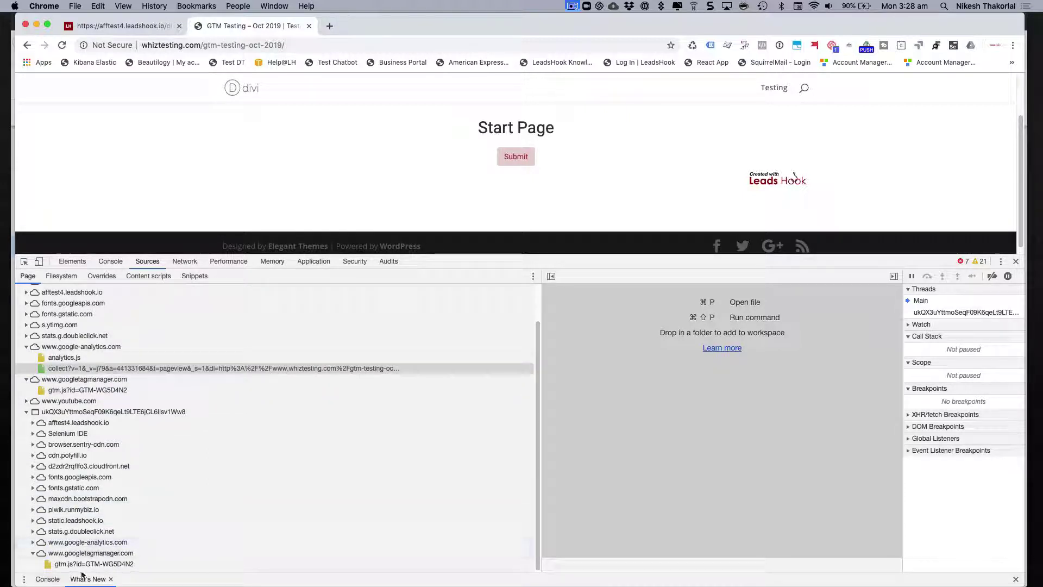
click(32, 542)
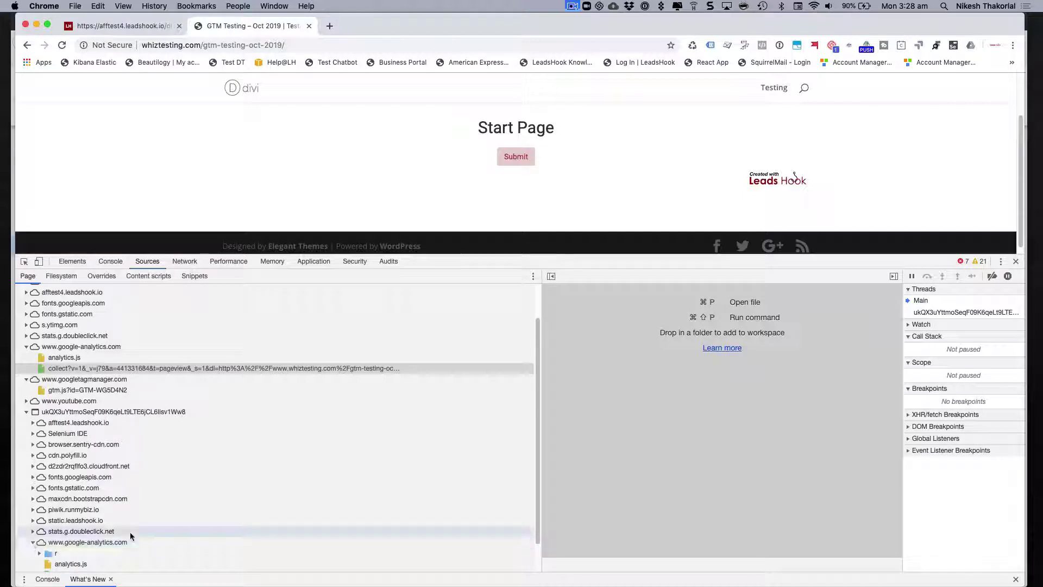
scroll(130, 535, down, 3)
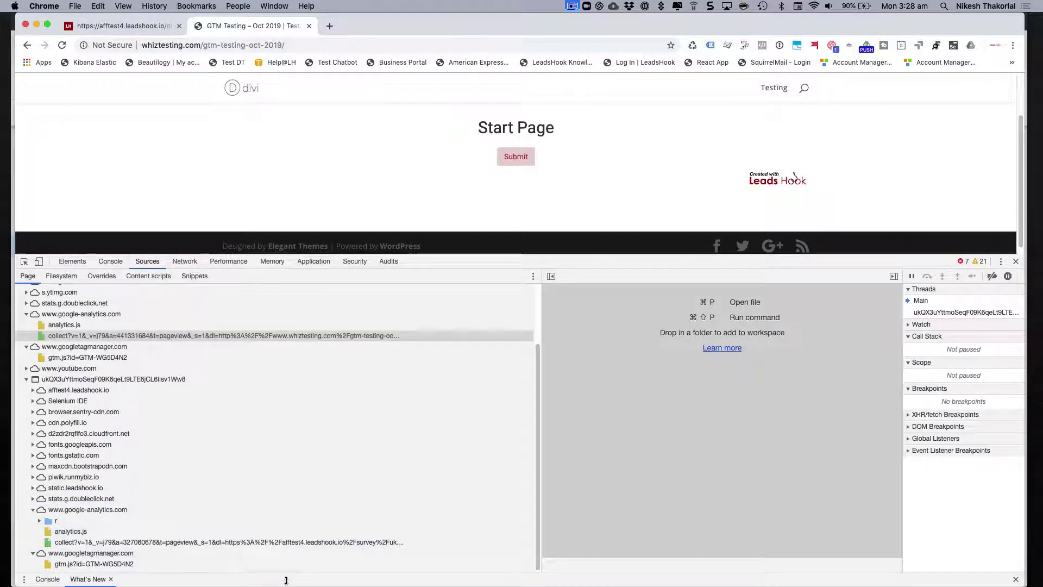
click(180, 542)
- Copy the frame's collect request URL and paste it below the first URL in TextEdit
right_click(180, 542)
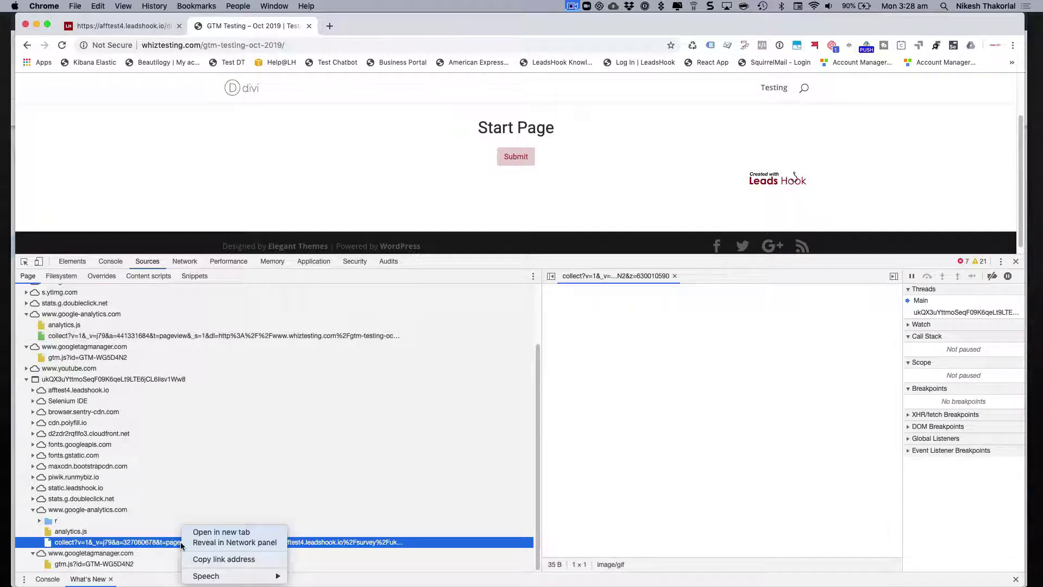
click(198, 565)
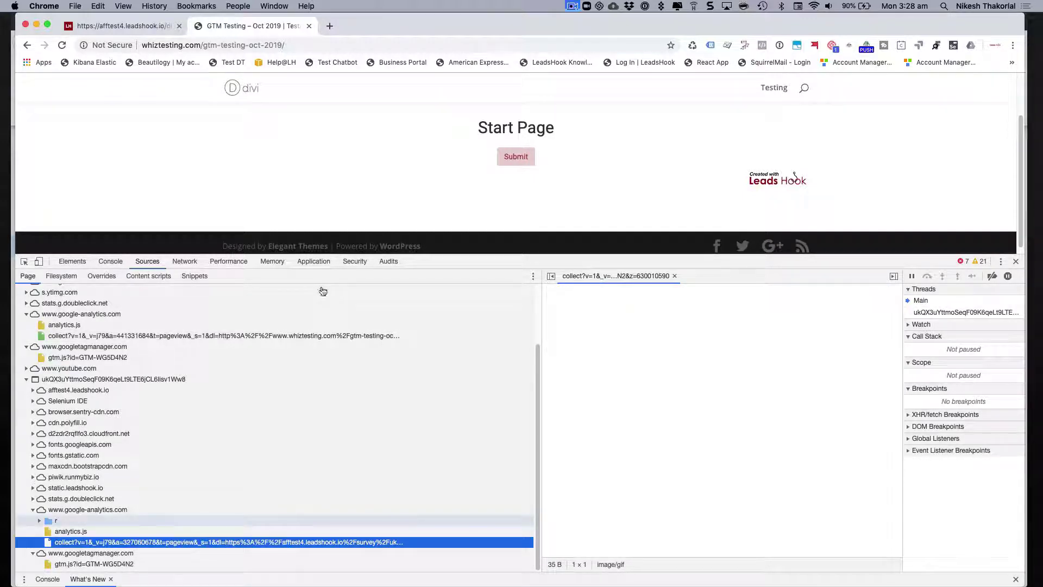
key(super+Tab)
click(476, 279)
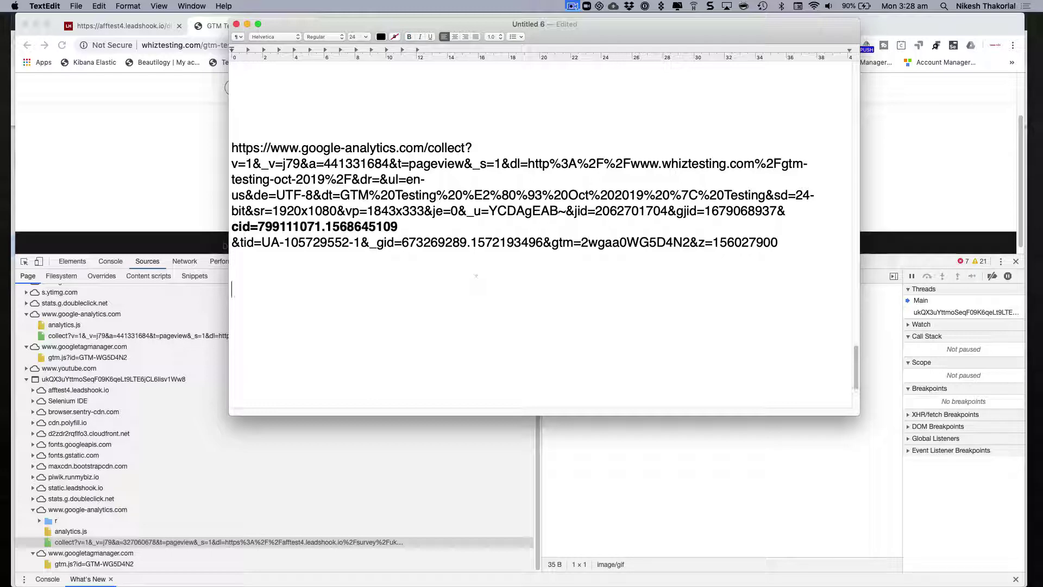
key(super+v)
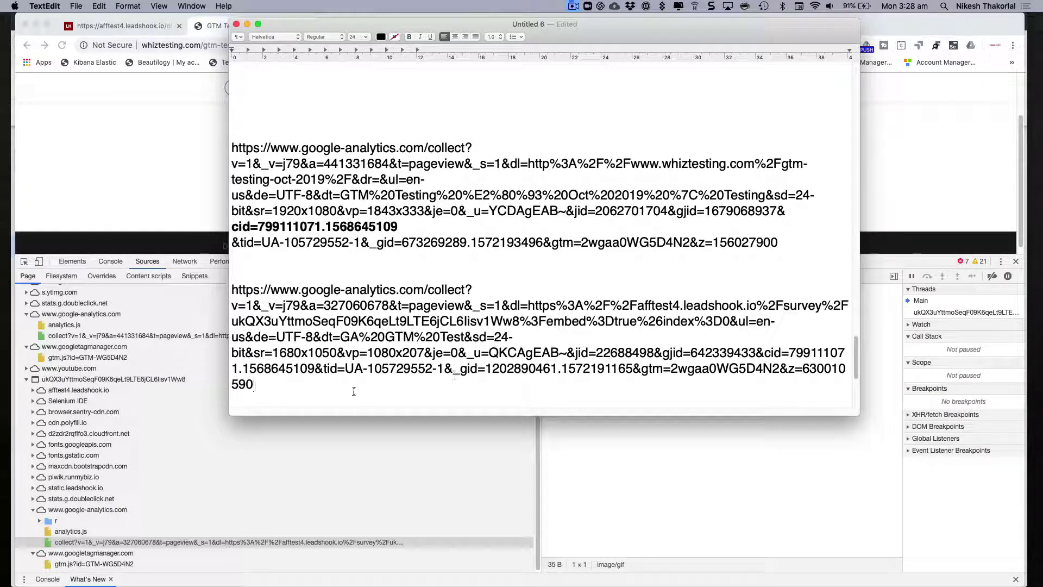
- Split the second URL so its cid value sits on its own bold line
click(765, 353)
key(Return)
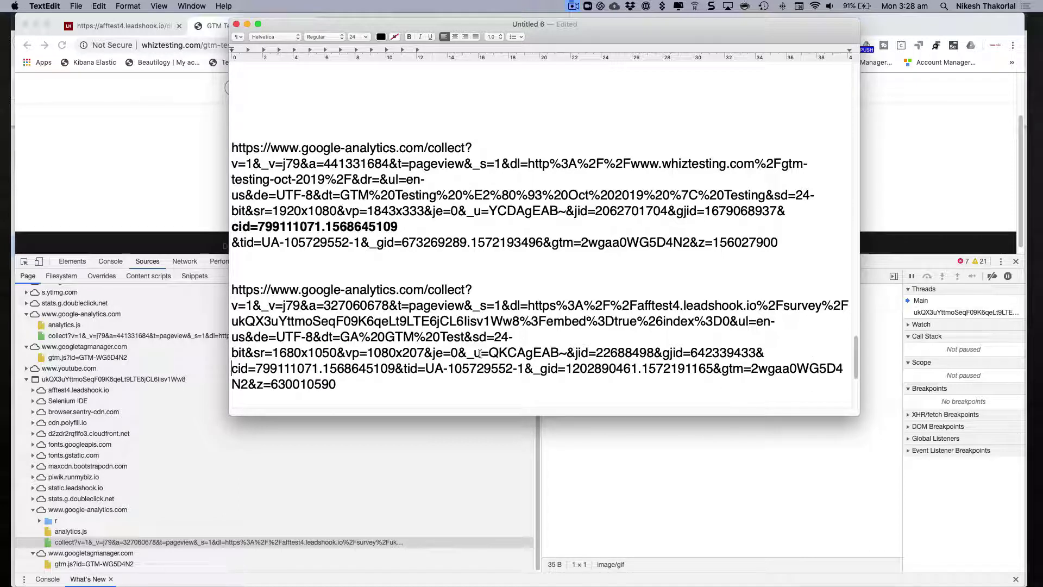
click(395, 374)
key(Return)
key(Return)
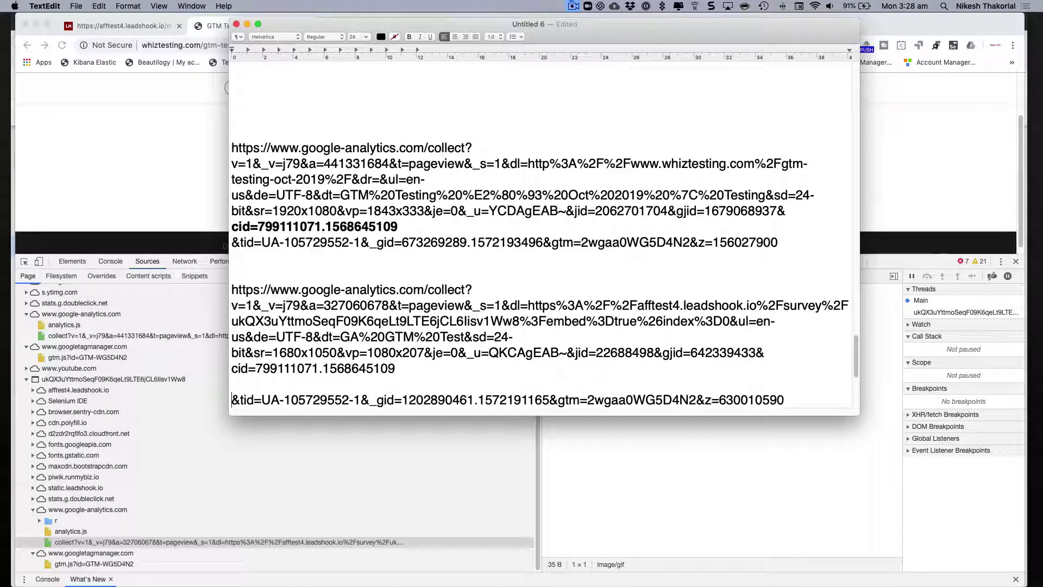
key(Return)
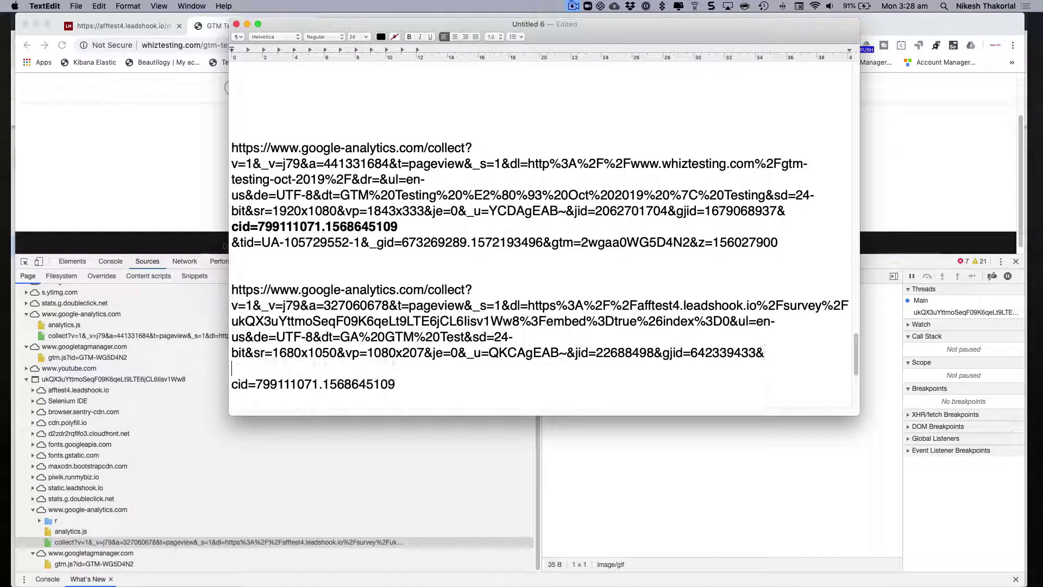
drag(413, 387, 230, 387)
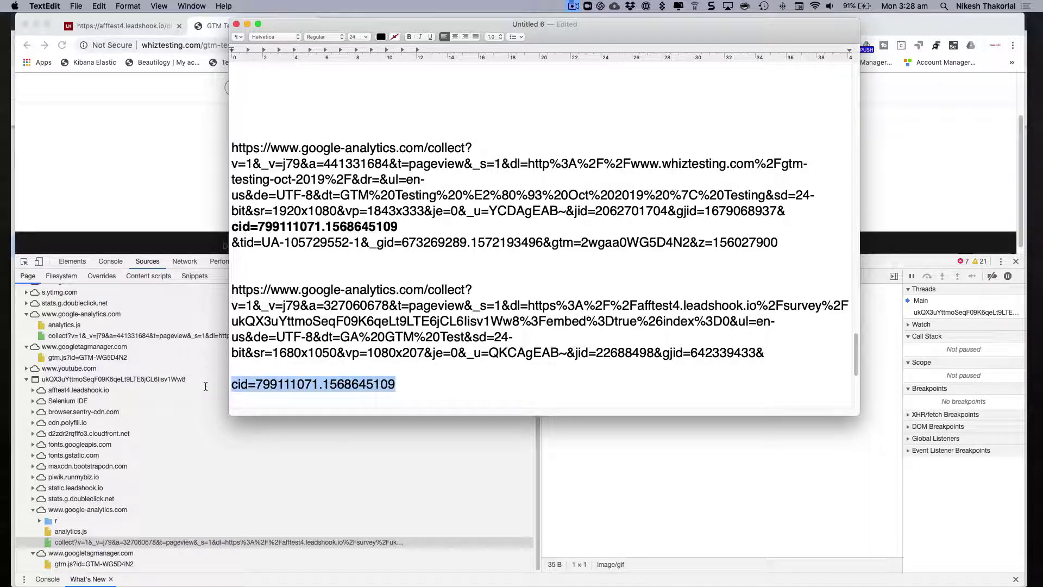
click(410, 36)
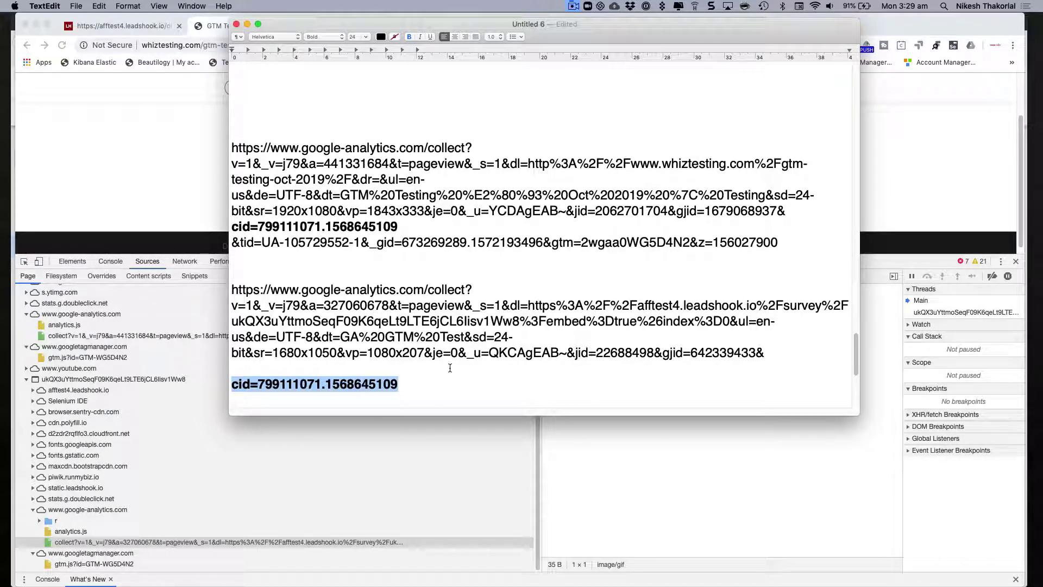
- Switch to Google Analytics and return to the Audience User Explorer report for Oct 20–26, 2019
click(574, 6)
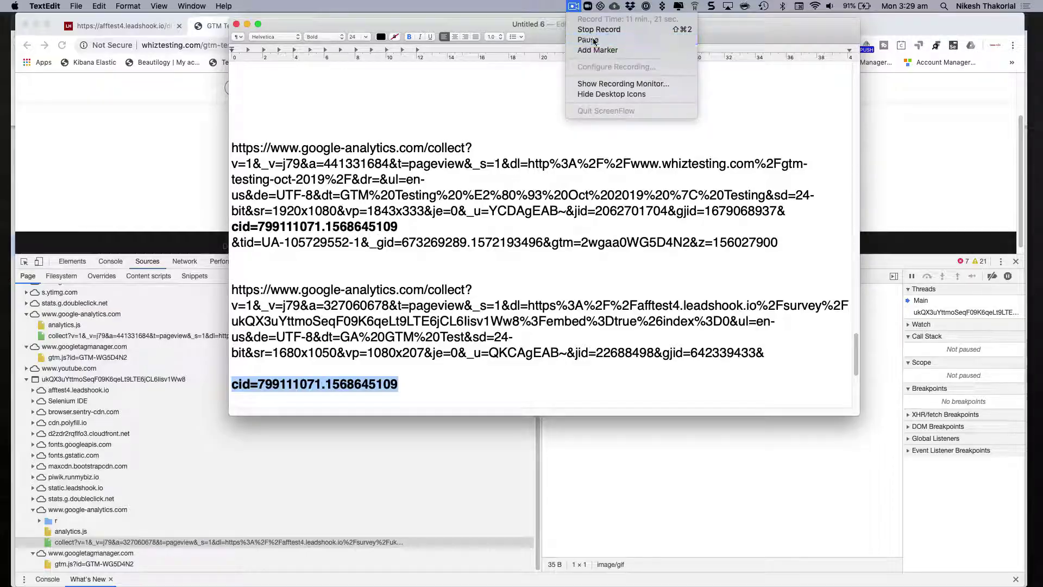
click(595, 38)
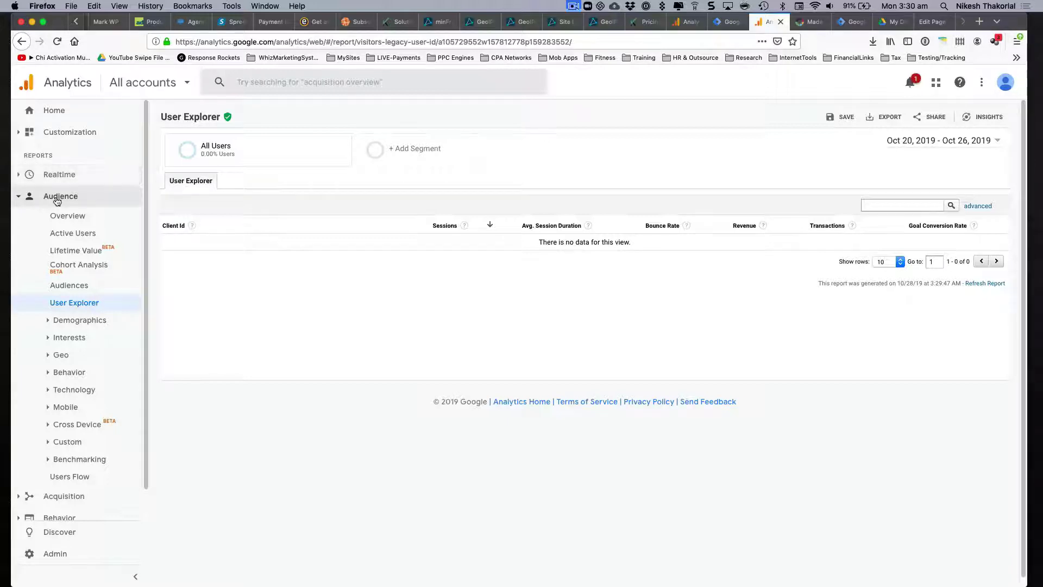
click(18, 199)
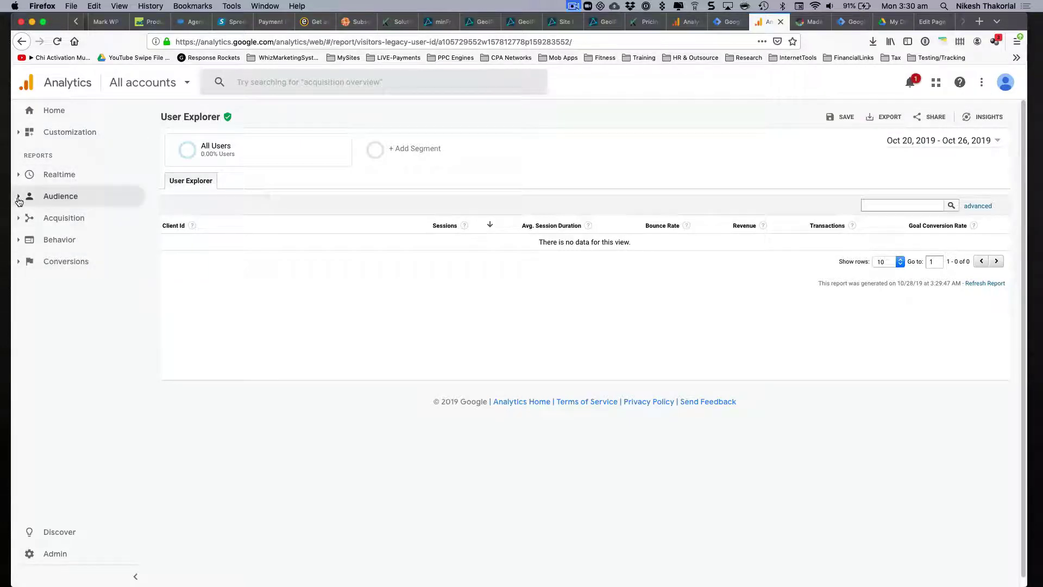
click(18, 201)
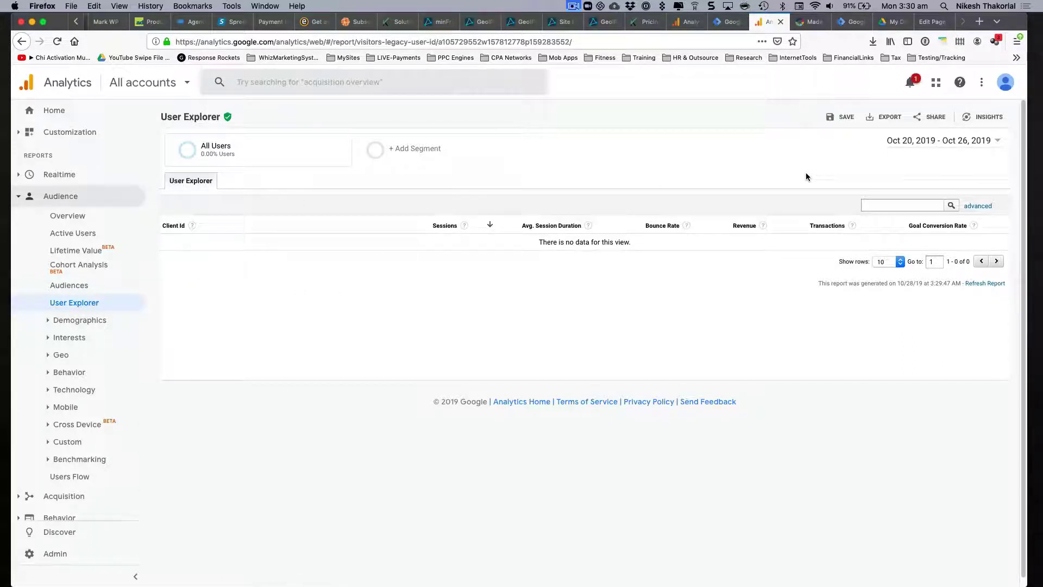
- Set User Explorer's date range to Oct 27 – Oct 28, 2019, showing one client ID with one session
click(996, 141)
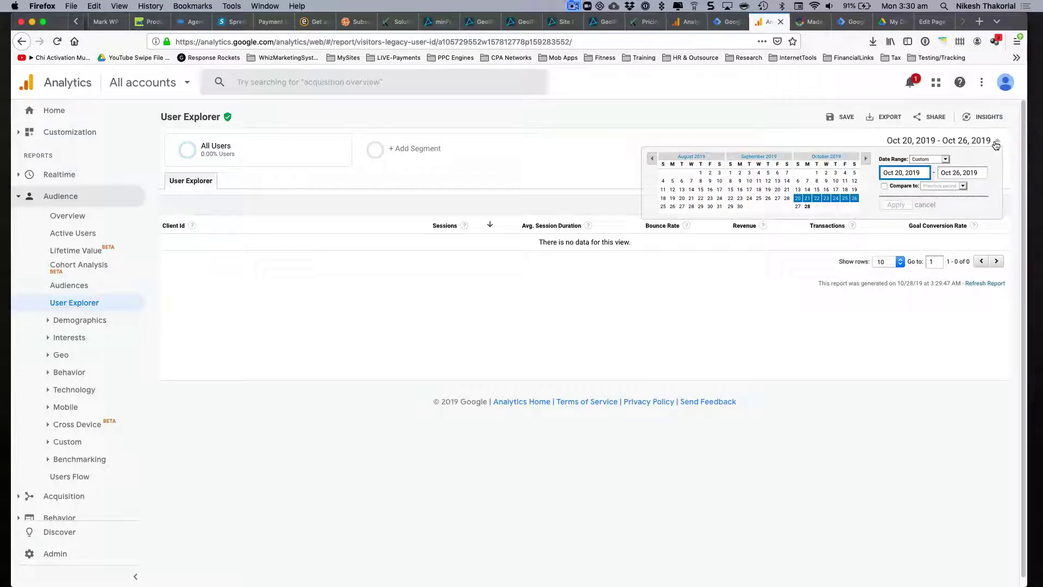
click(904, 5)
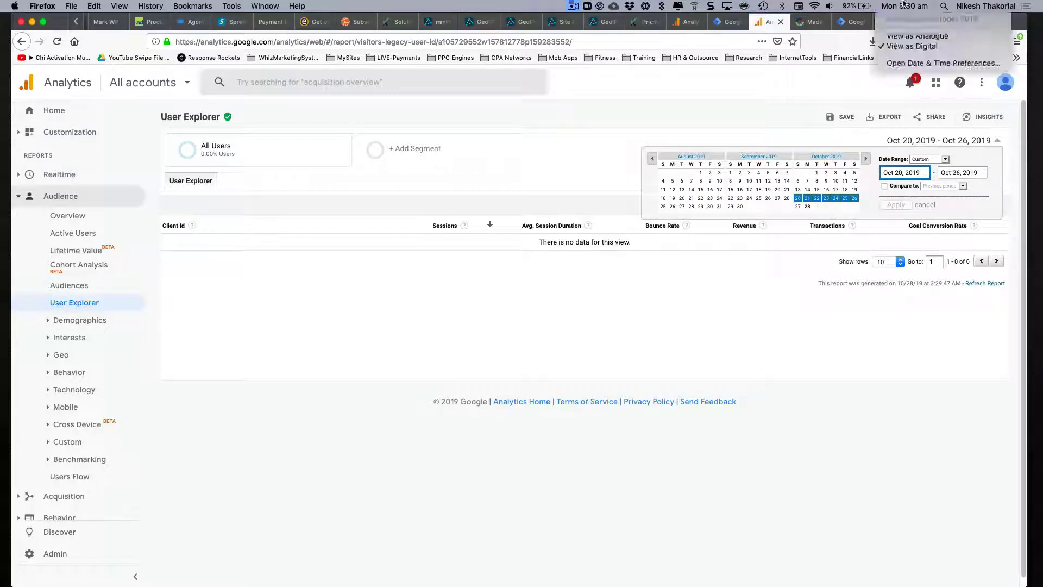
click(904, 5)
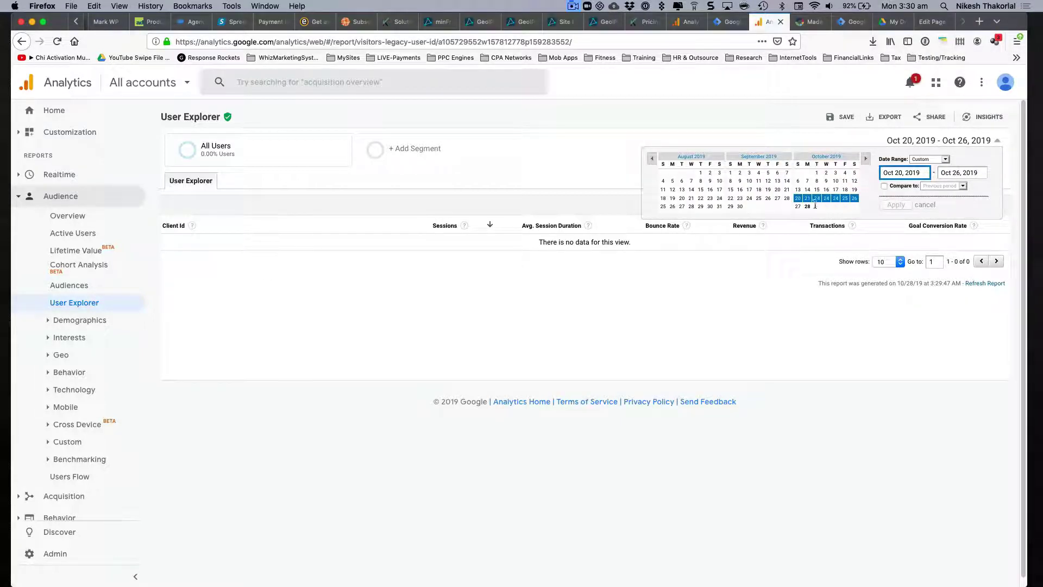
click(807, 206)
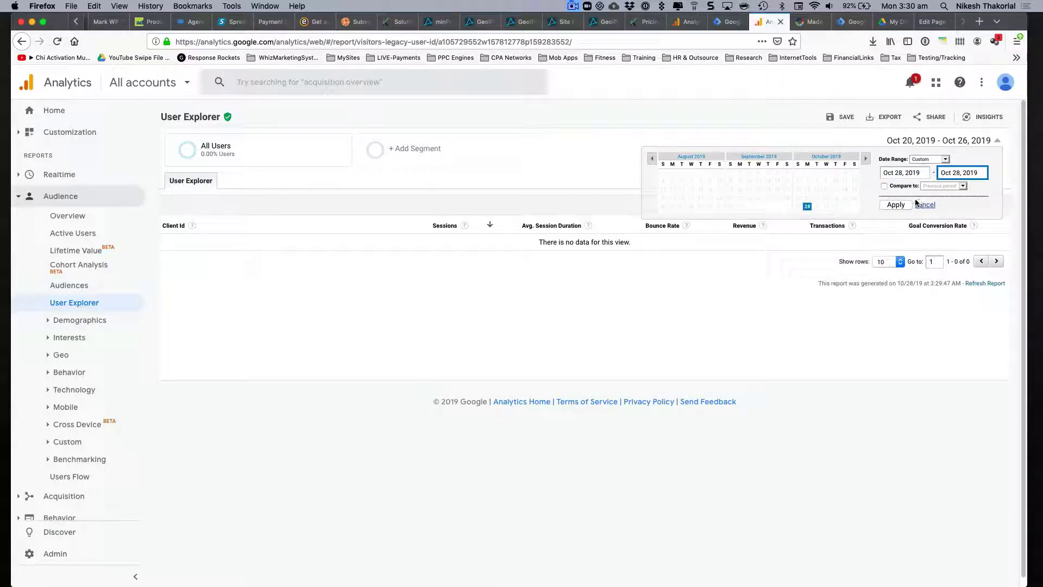
click(896, 206)
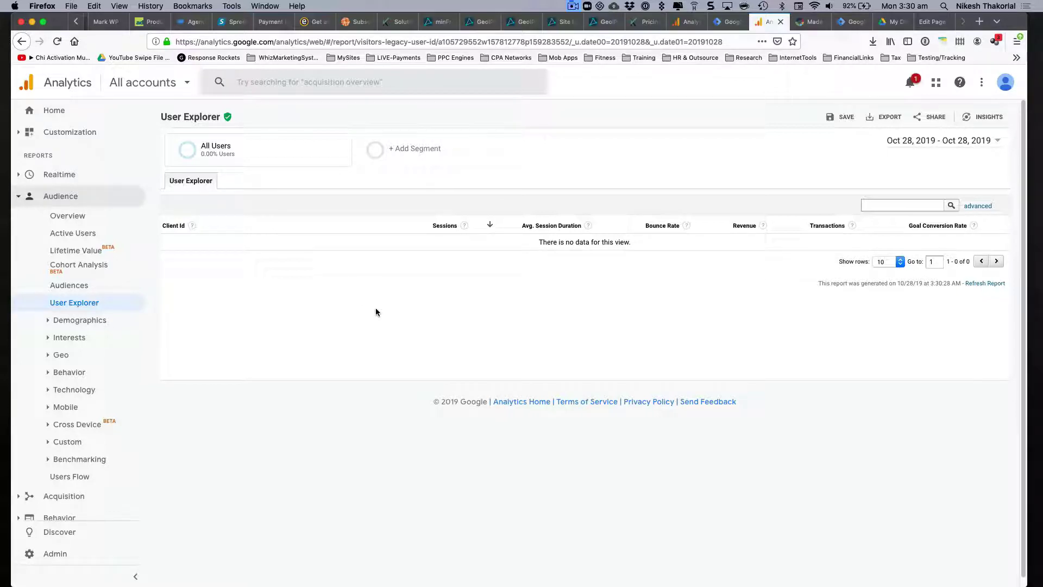
click(983, 142)
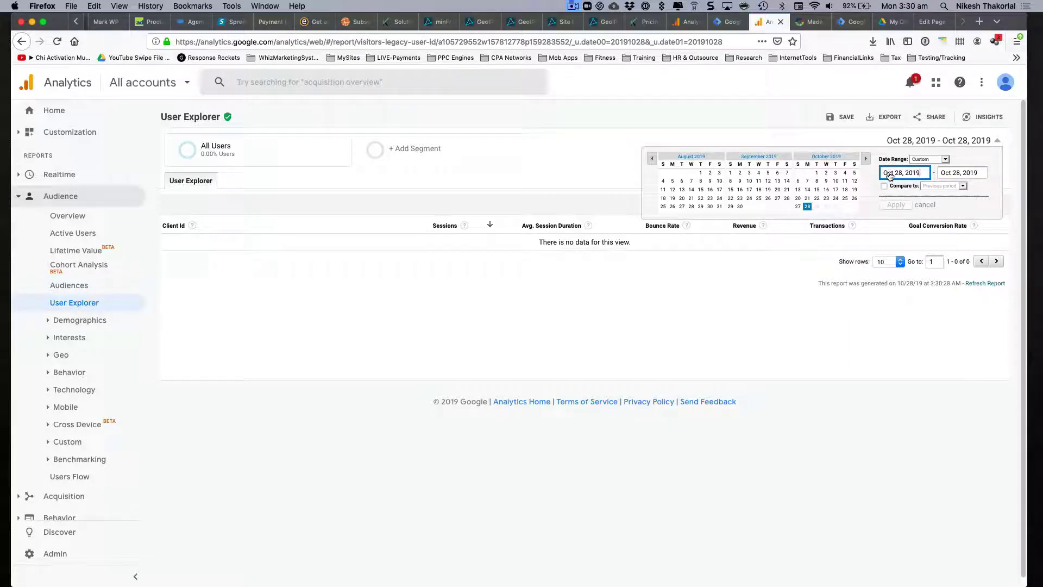
click(798, 207)
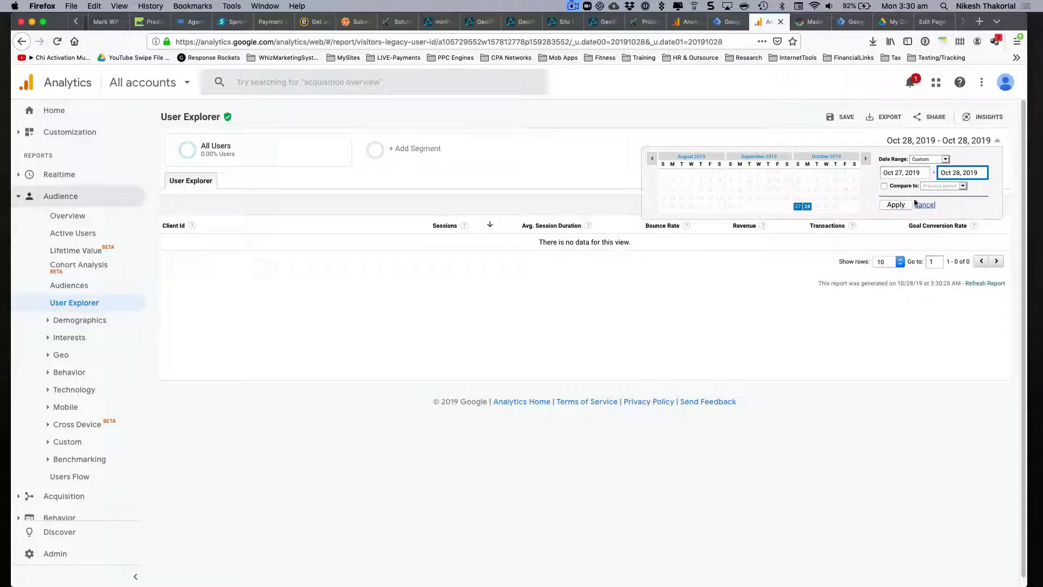
click(895, 205)
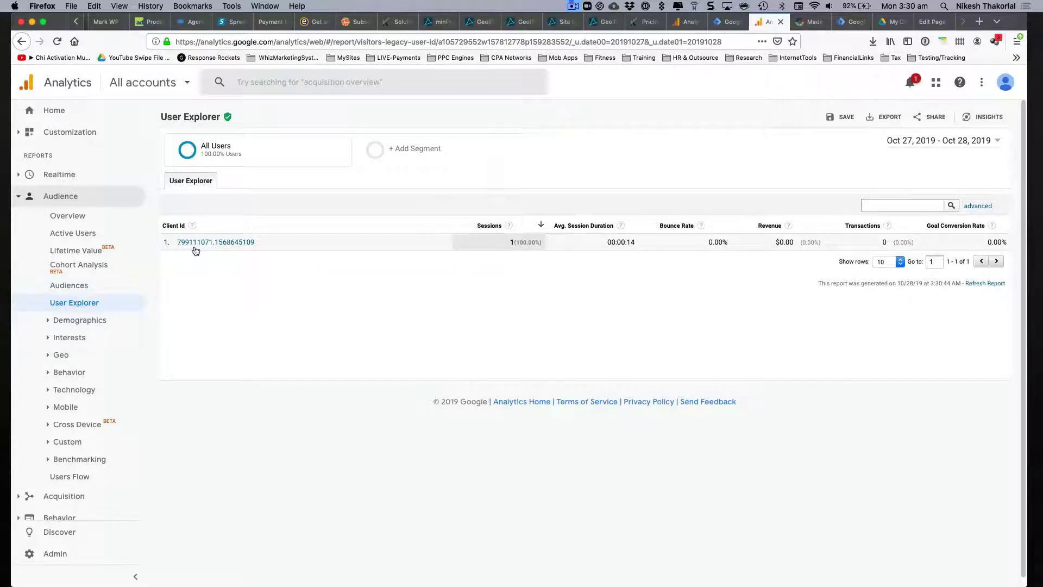
- Open the client's user report and list the 9:24 AM session's three pageviews in ascending order
key(super+Tab)
key(super+Tab)
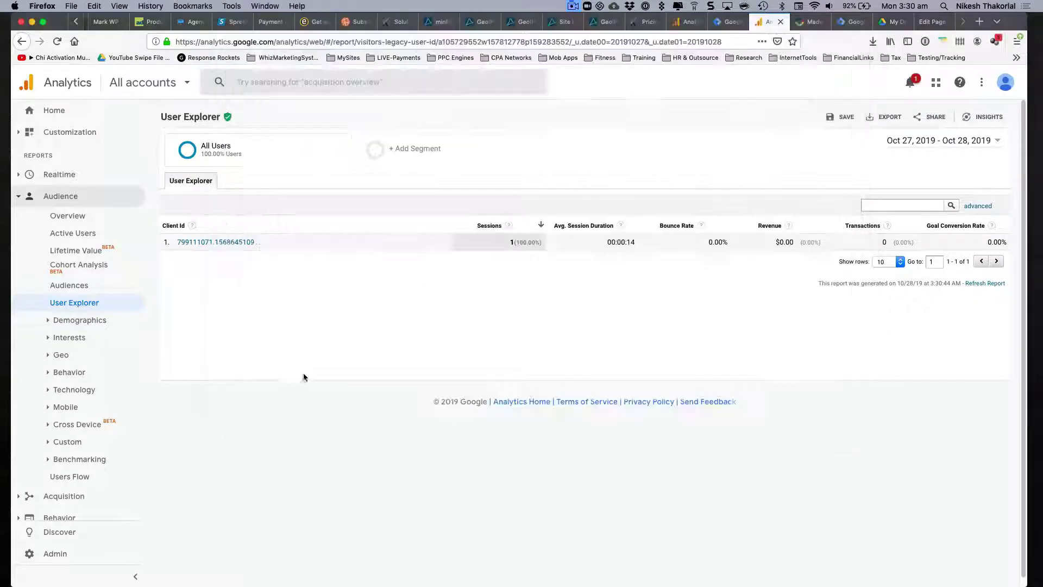
click(243, 242)
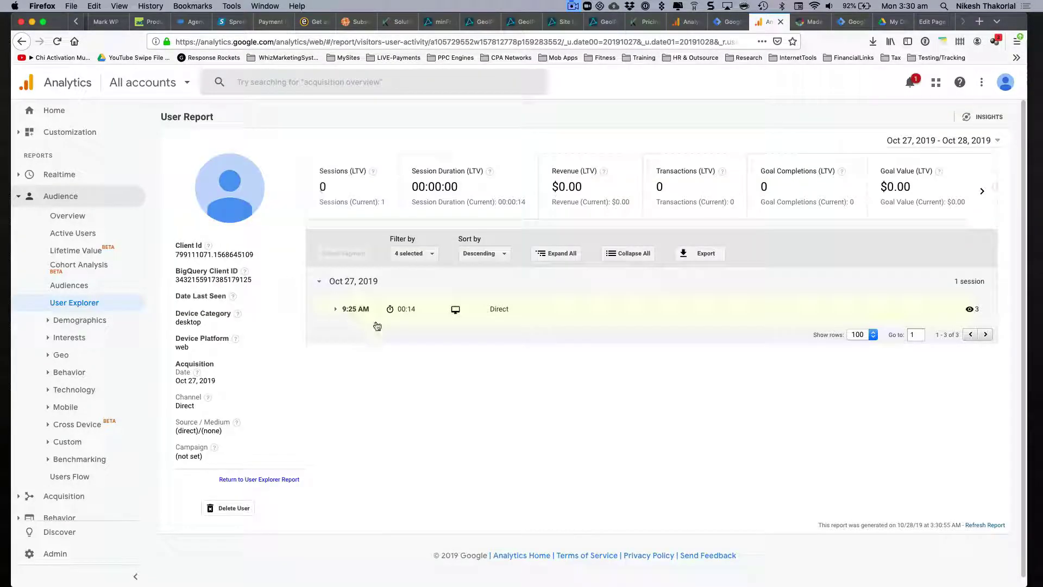
click(336, 310)
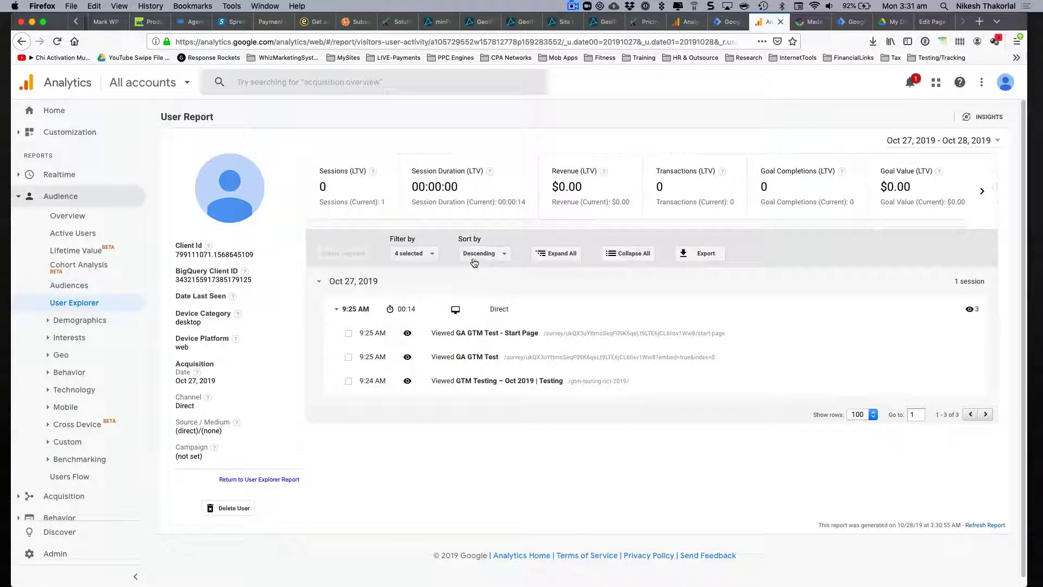
click(474, 254)
click(492, 290)
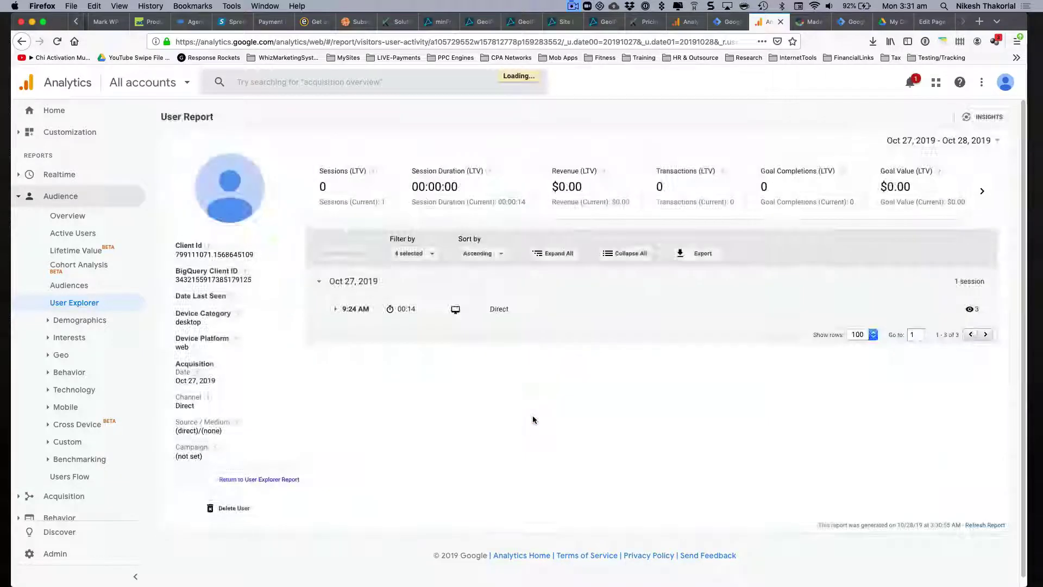
click(337, 309)
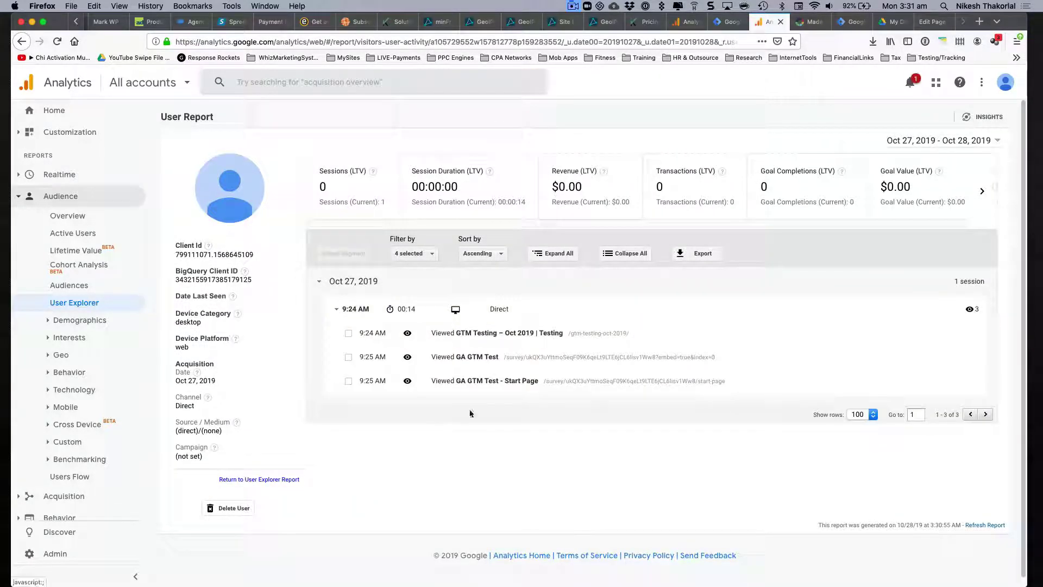